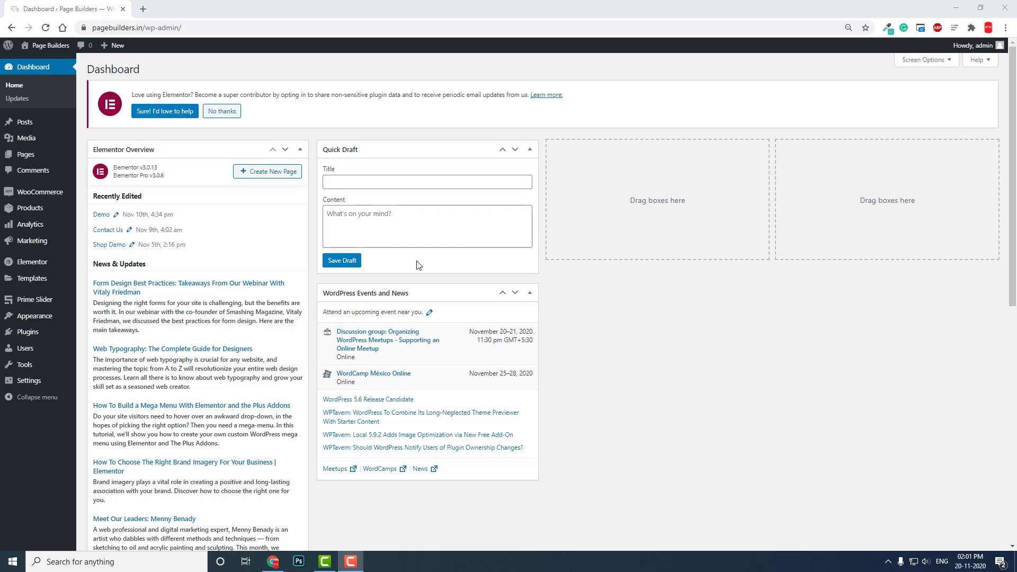
# Step: Open the Elementor Theme Builder templates list from the Templates menu
pyautogui.moveTo(41, 284)
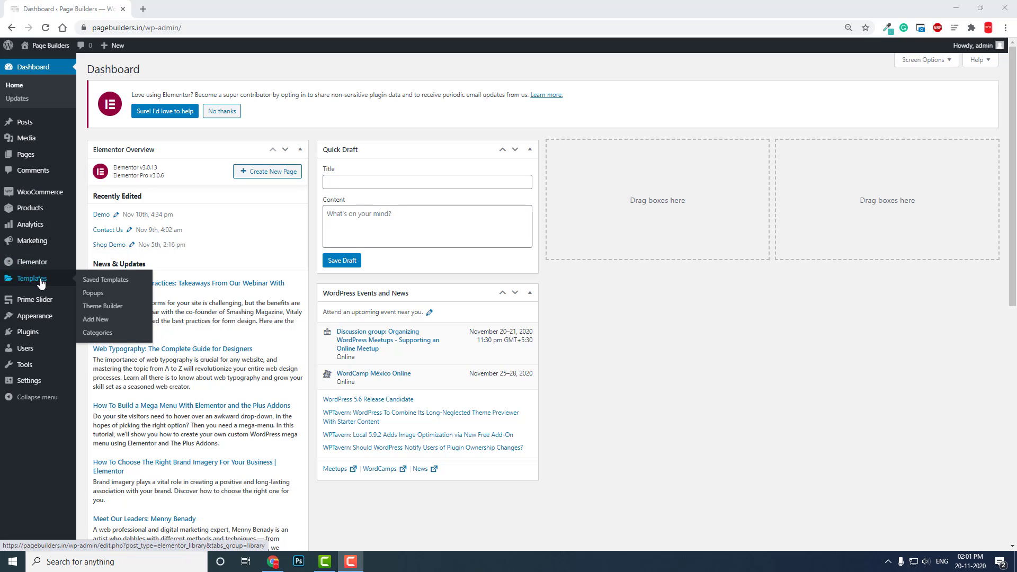
pyautogui.click(114, 306)
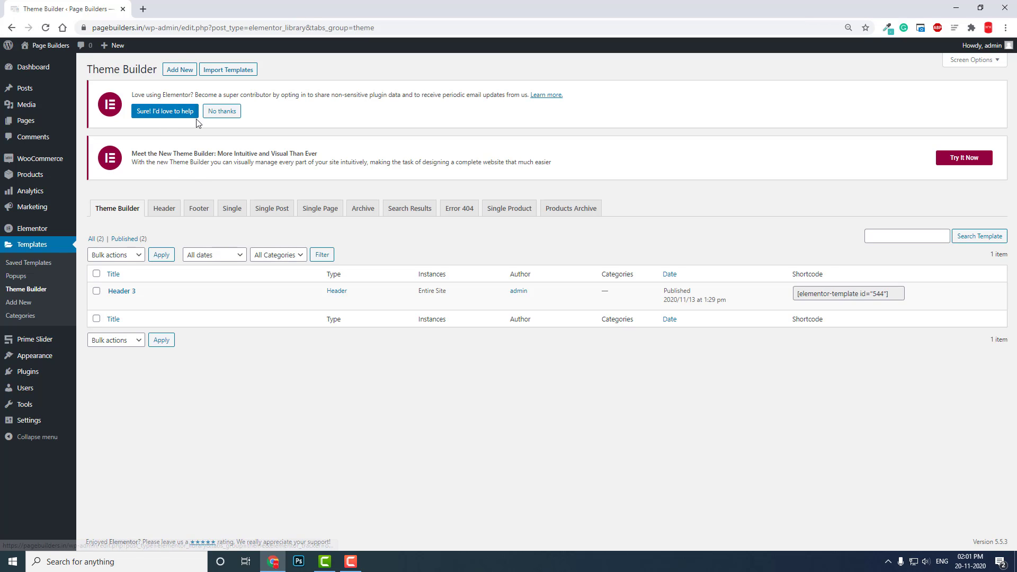
# Step: Create a new Footer-type template named Footer
pyautogui.click(189, 71)
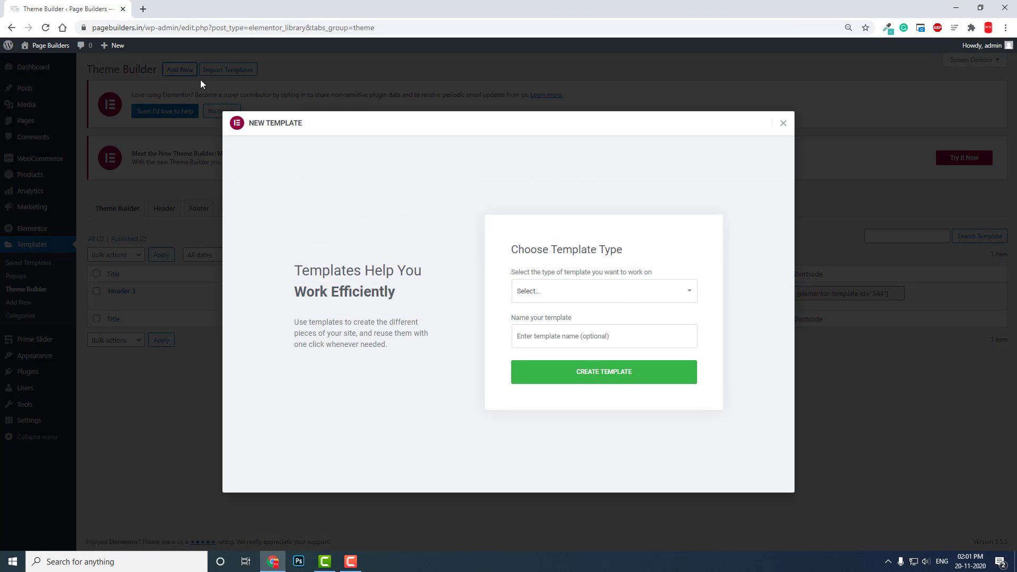
pyautogui.click(626, 291)
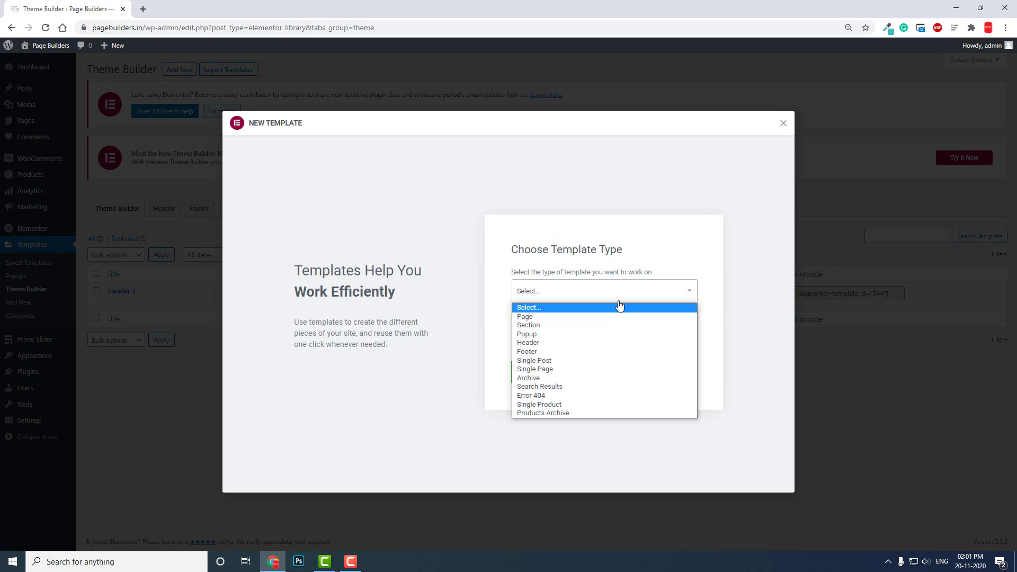
pyautogui.click(608, 353)
pyautogui.write('foo')
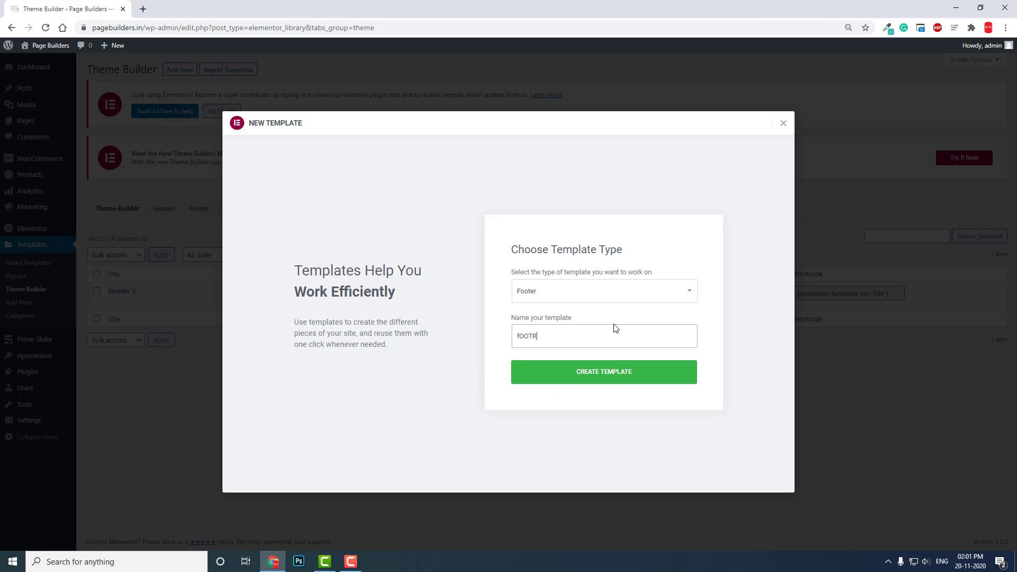
pyautogui.press('BackSpace')
pyautogui.press('BackSpace')
pyautogui.press('BackSpace')
pyautogui.press('BackSpace')
pyautogui.press('BackSpace')
pyautogui.write('Fo')
pyautogui.click(615, 374)
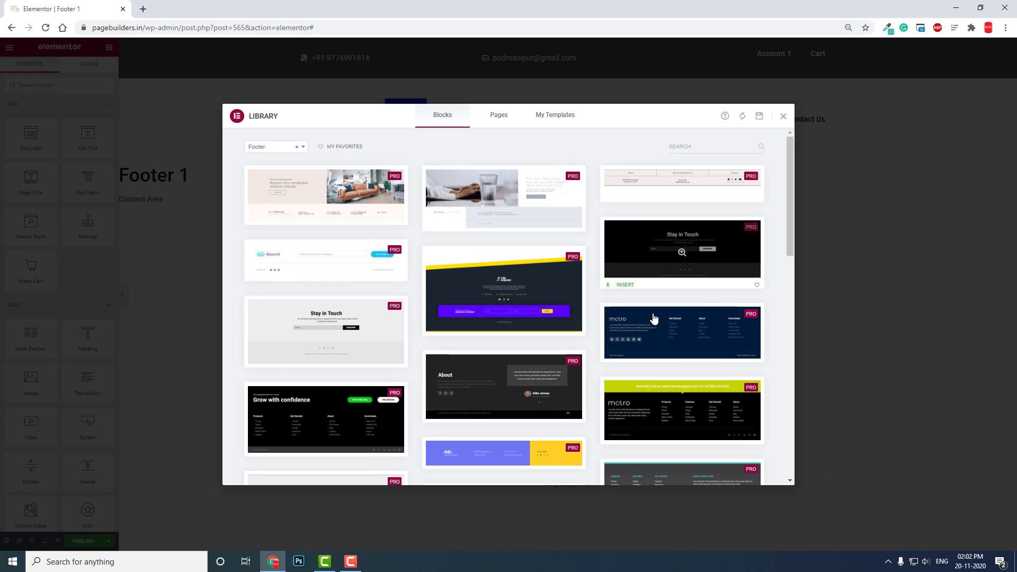
# Step: Dismiss the block library to start Footer 1 from a blank canvas
pyautogui.click(783, 116)
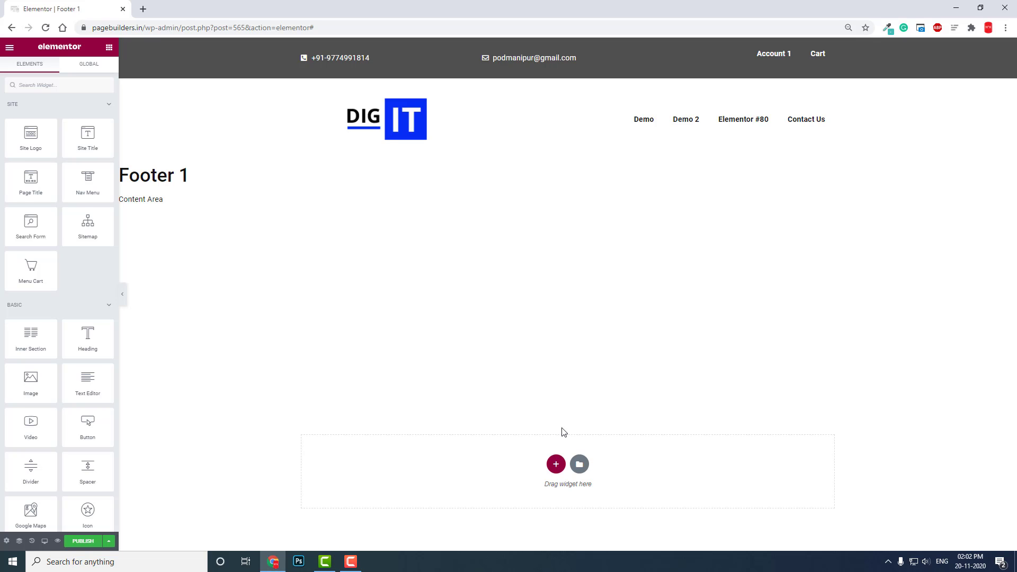
# Step: Add a four-column section to the empty Footer 1 template
pyautogui.click(556, 464)
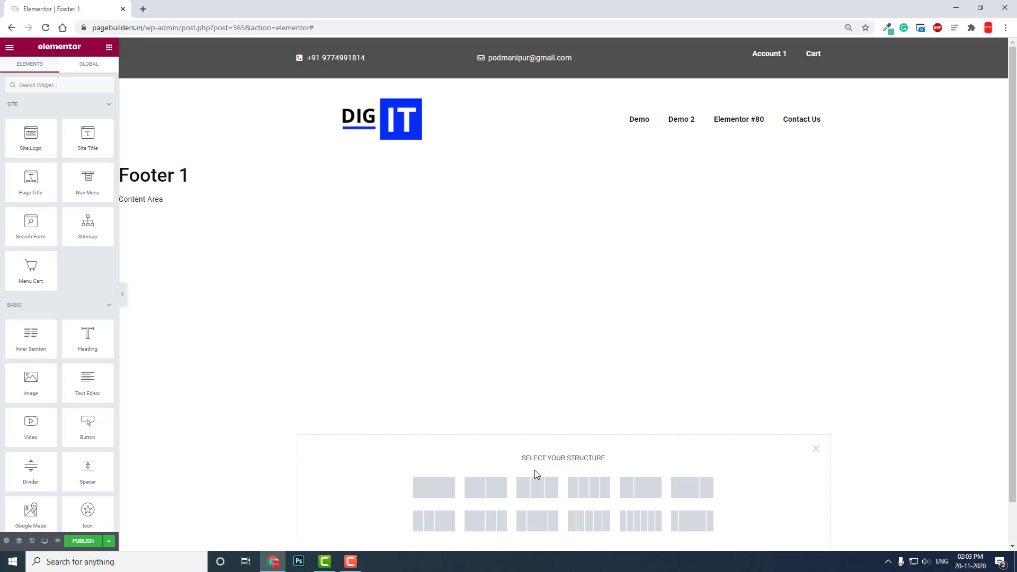
pyautogui.click(591, 497)
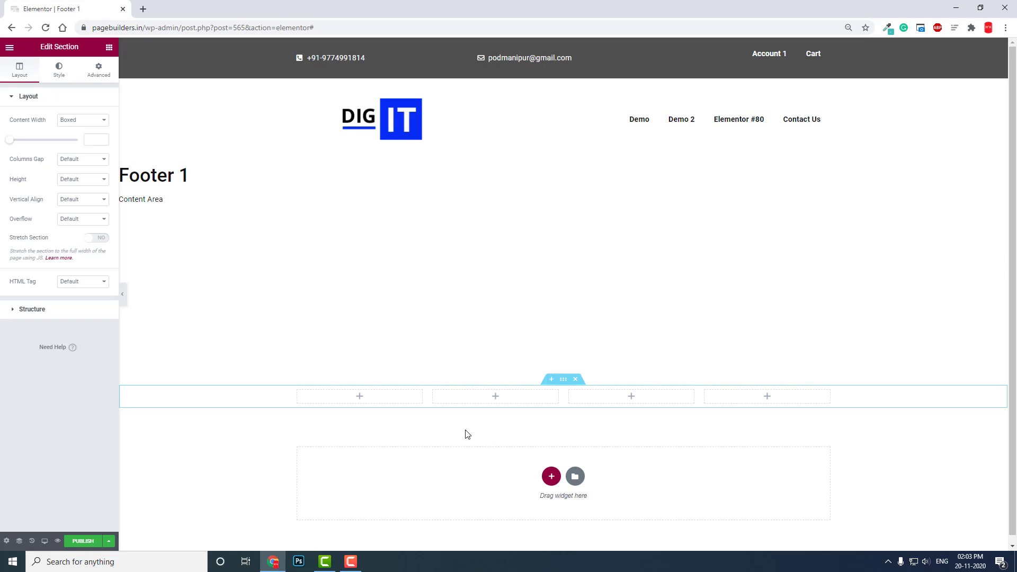
pyautogui.click(109, 47)
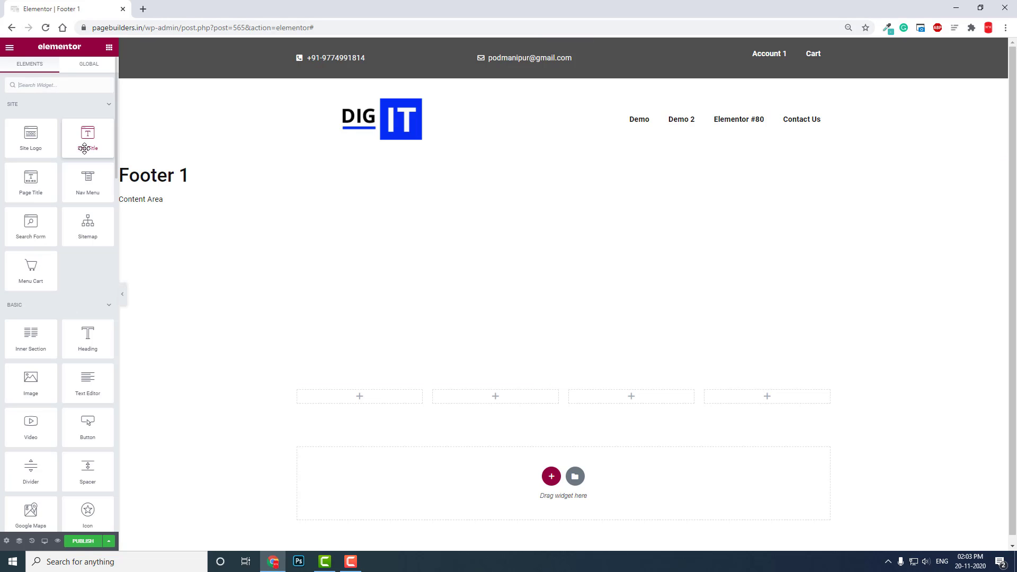
# Step: Place the Site Logo and a Text Editor block in the first footer column
pyautogui.moveTo(30, 135); pyautogui.dragTo(378, 379)
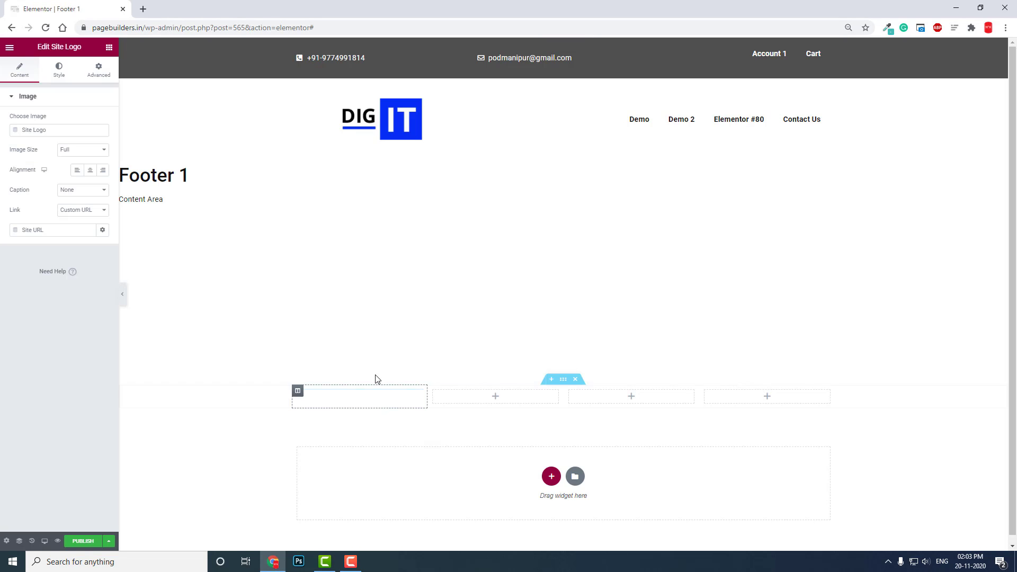
pyautogui.click(109, 48)
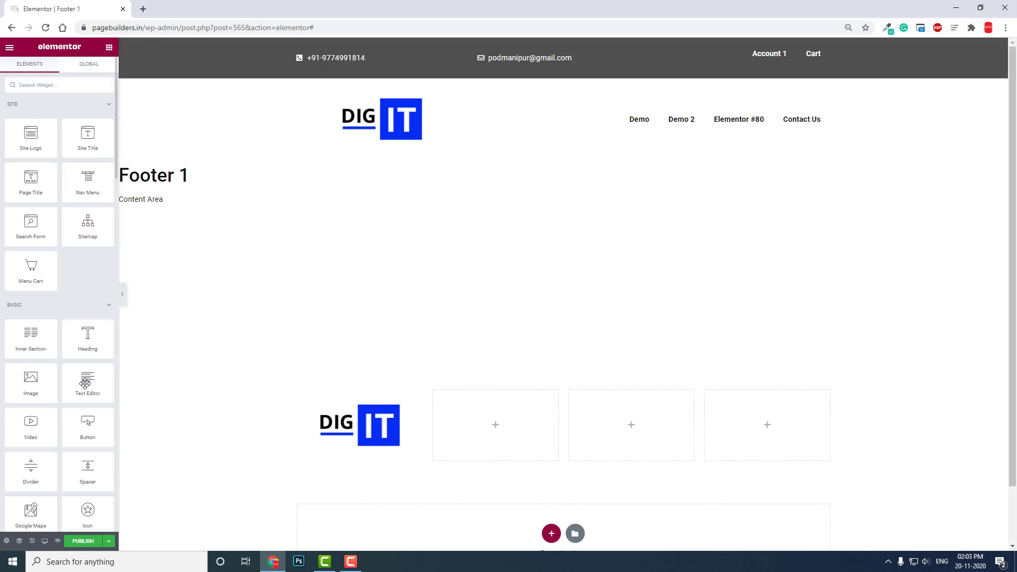
pyautogui.moveTo(78, 376); pyautogui.dragTo(388, 445)
pyautogui.scroll(-1, 438, 459)
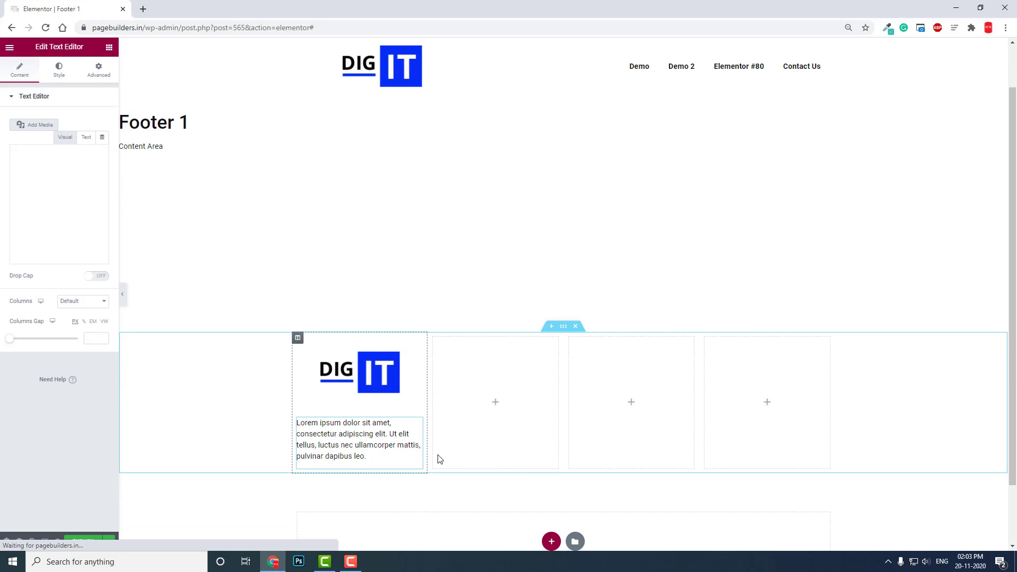
# Step: Search for the Form widget and place a contact form in the fourth column
pyautogui.click(109, 48)
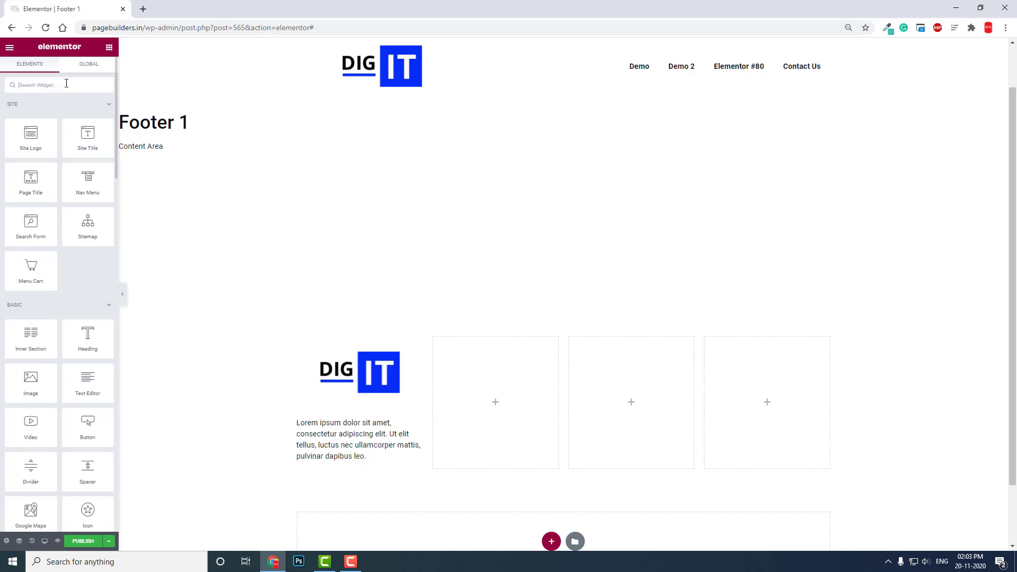
pyautogui.write('si')
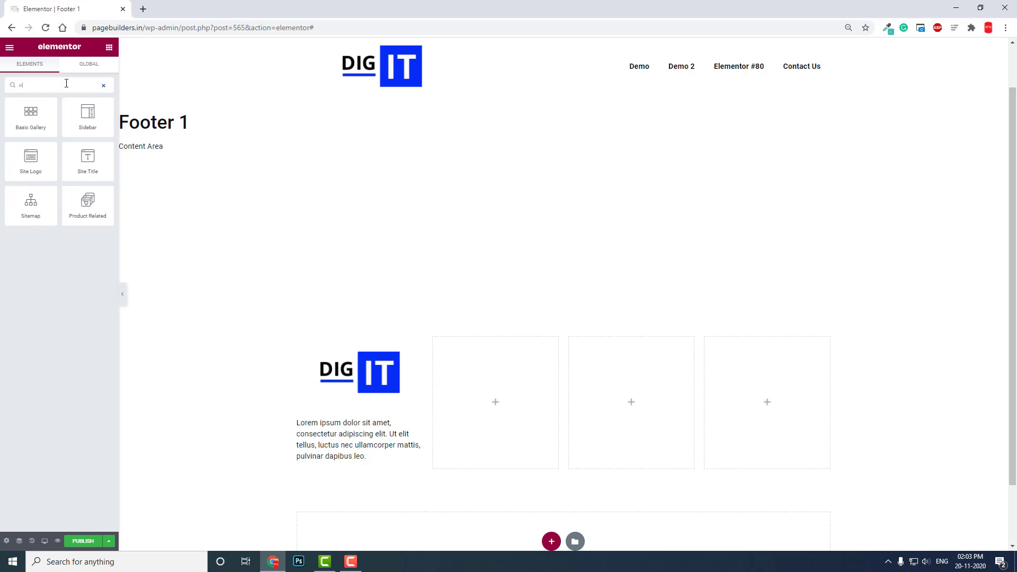
pyautogui.press('BackSpace')
pyautogui.press('BackSpace')
pyautogui.write('or')
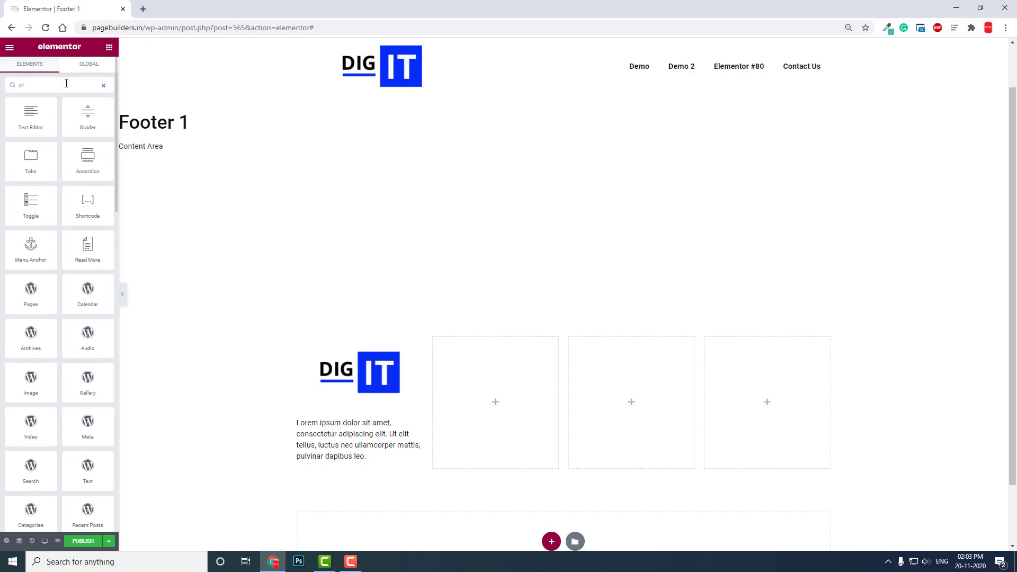
pyautogui.write('m')
pyautogui.moveTo(25, 116); pyautogui.dragTo(818, 395)
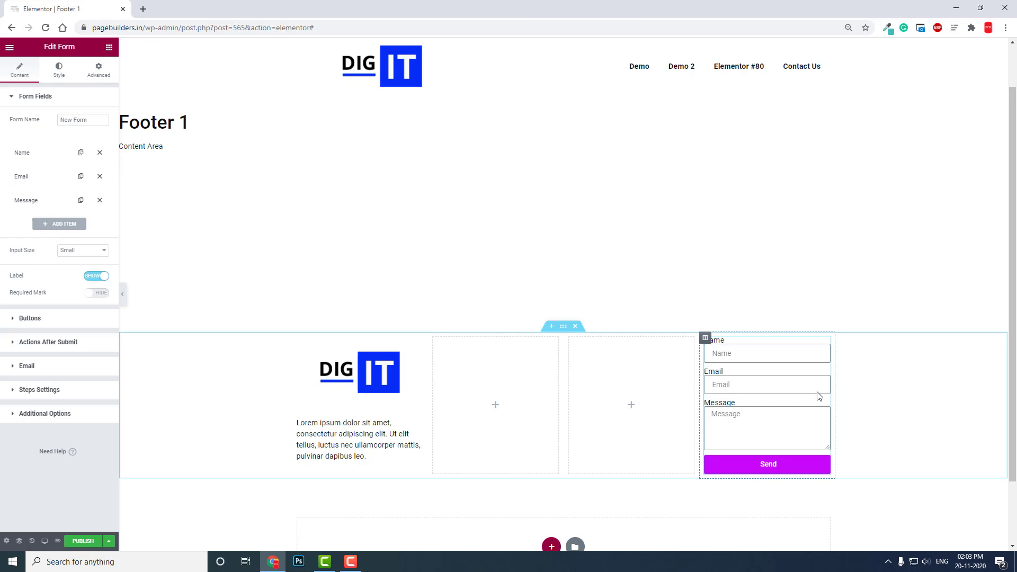
pyautogui.click(109, 49)
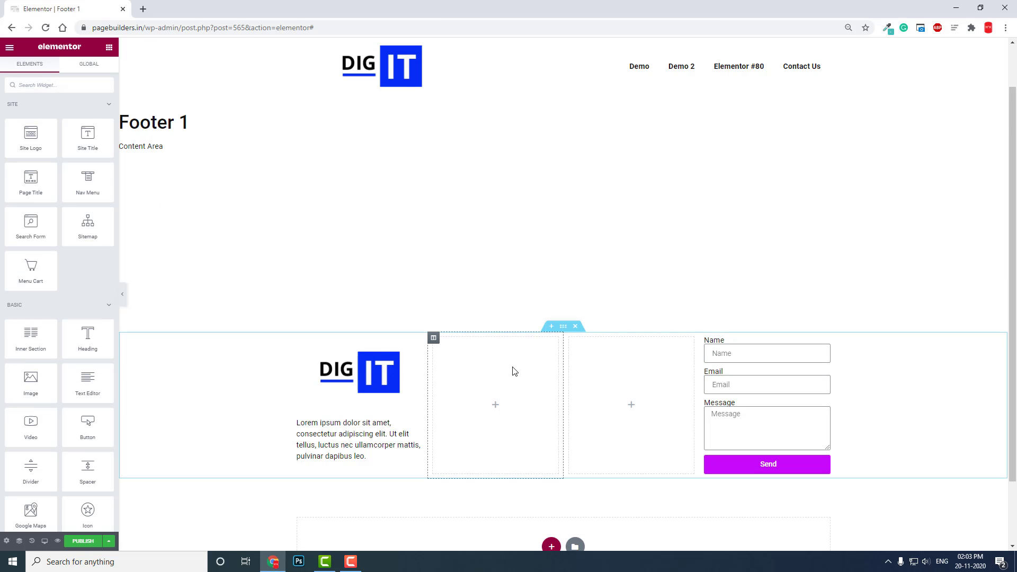
# Step: Add a three-column section below the first footer row
pyautogui.scroll(-1, 513, 371)
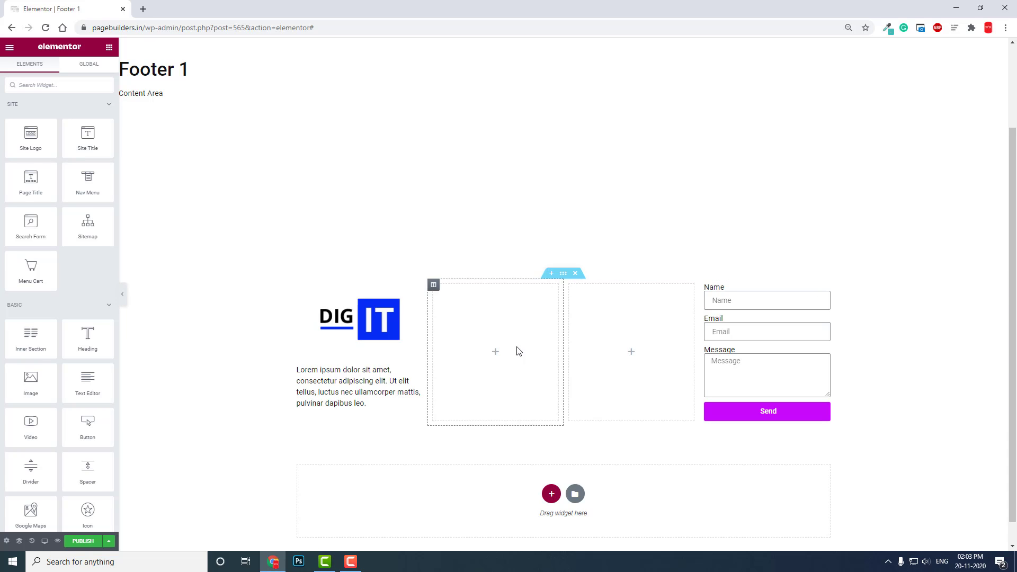
pyautogui.click(551, 494)
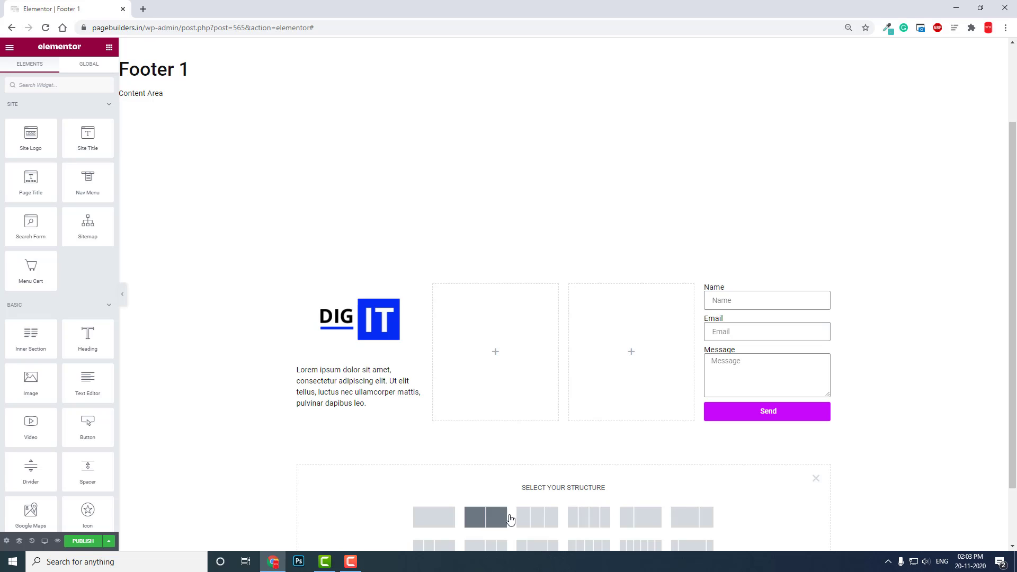
pyautogui.click(533, 520)
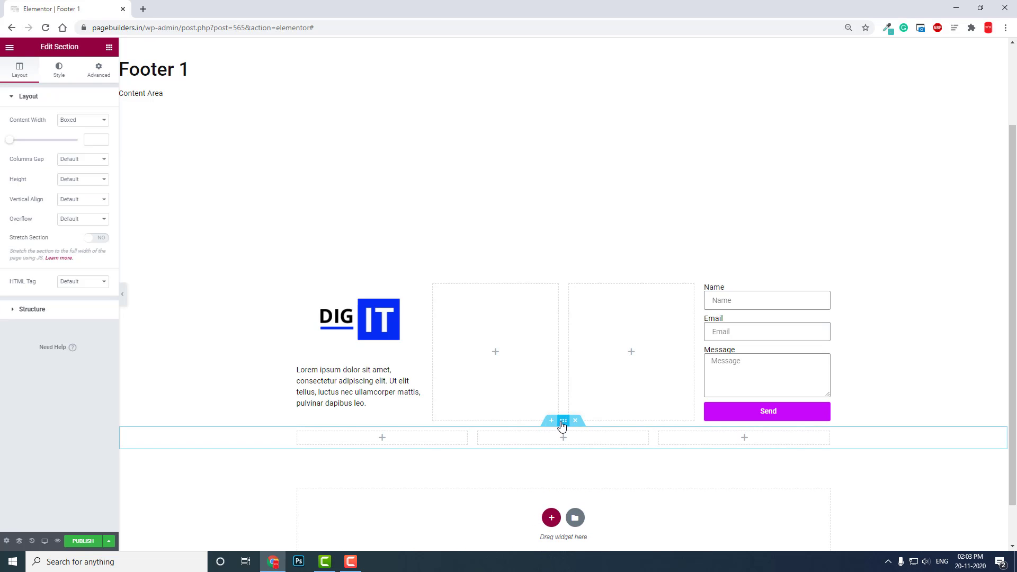
# Step: Give the new section a dark gray #404040 solid background
pyautogui.click(57, 69)
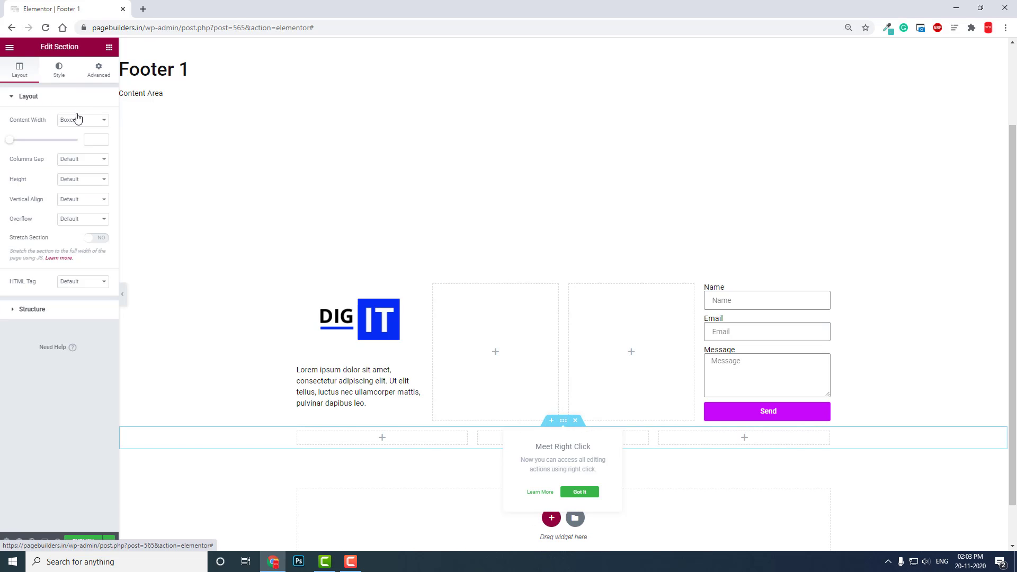
pyautogui.click(64, 140)
pyautogui.click(102, 159)
pyautogui.click(54, 247)
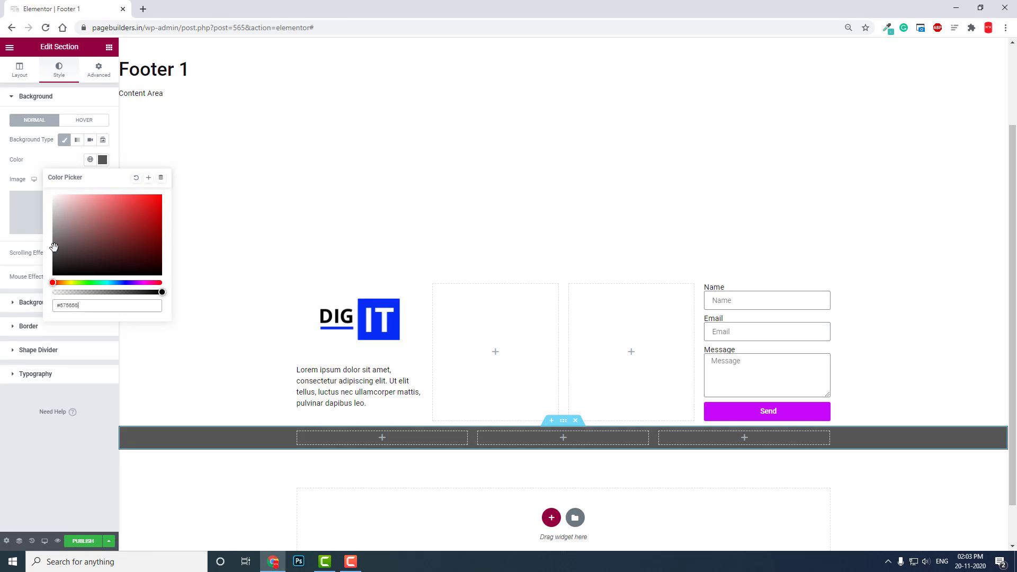
pyautogui.click(54, 256)
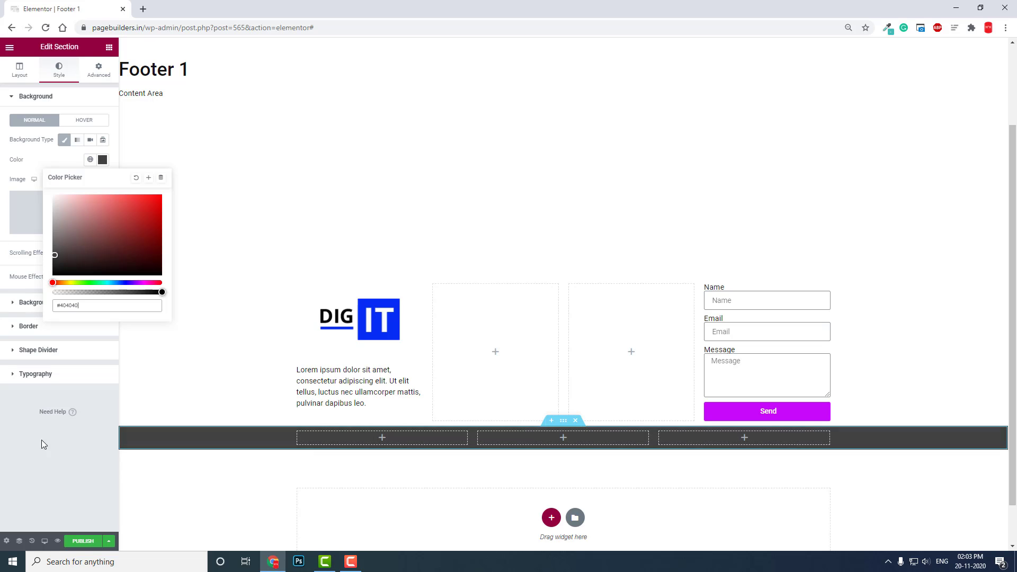
pyautogui.click(41, 440)
pyautogui.click(109, 48)
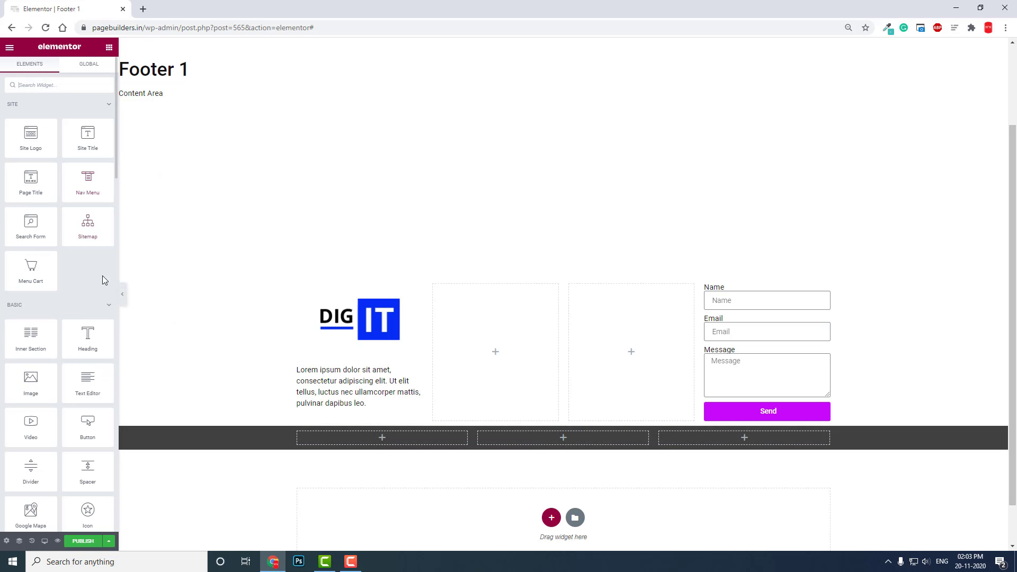
# Step: Add a Text Editor to the bar's first column reading '&copy; Page Builders' in Text mode
pyautogui.moveTo(88, 378); pyautogui.dragTo(443, 437)
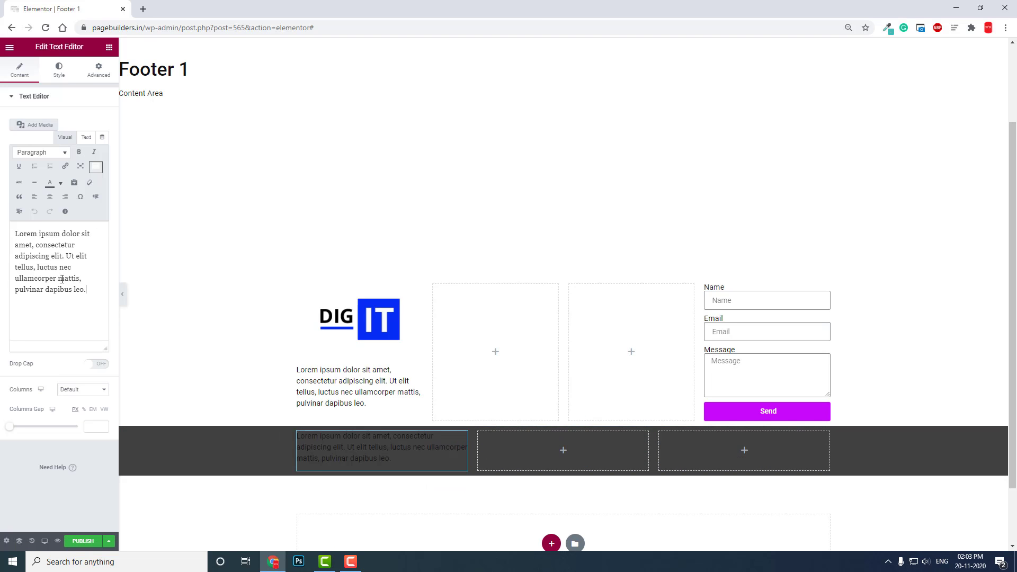
pyautogui.hotkey('ctrl', 'a')
pyautogui.press('BackSpace')
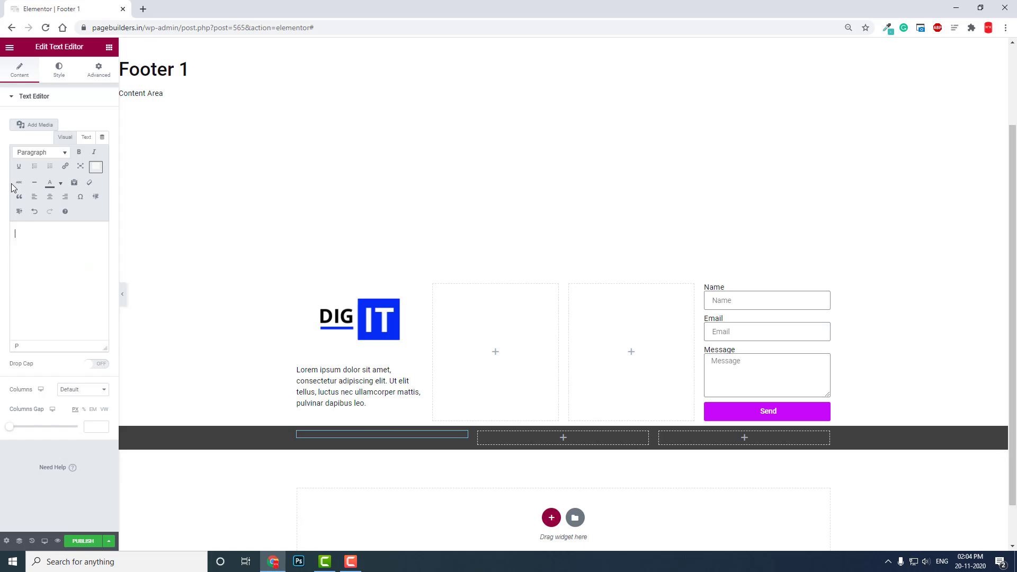
pyautogui.click(85, 137)
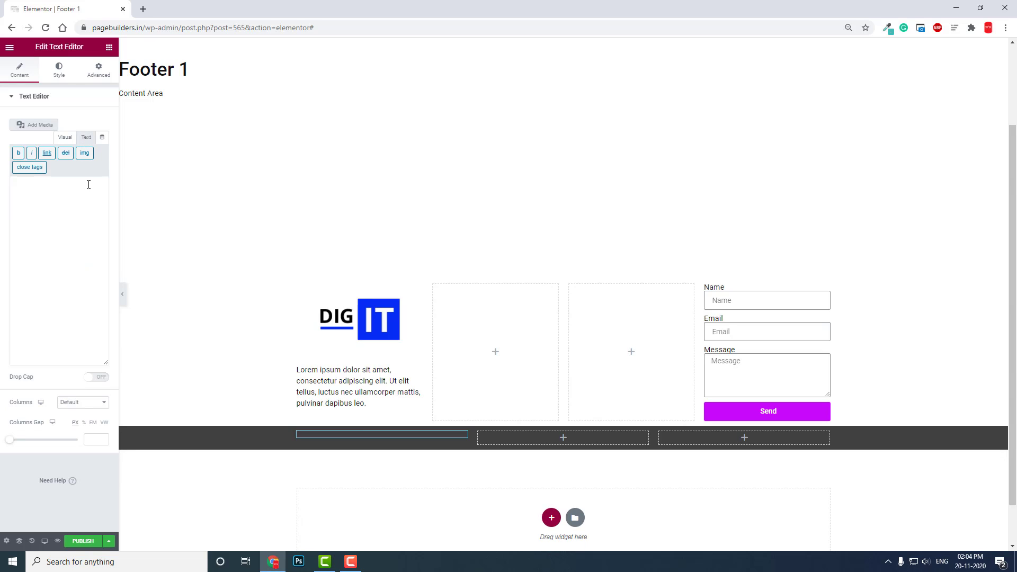
pyautogui.write('&copy; Page Bui')
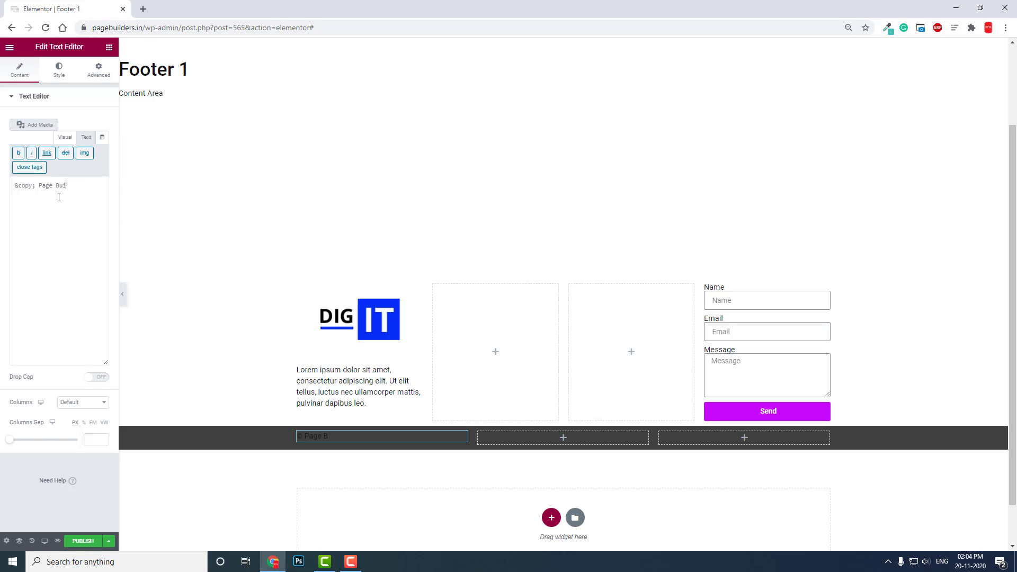
pyautogui.write('er')
pyautogui.click(64, 138)
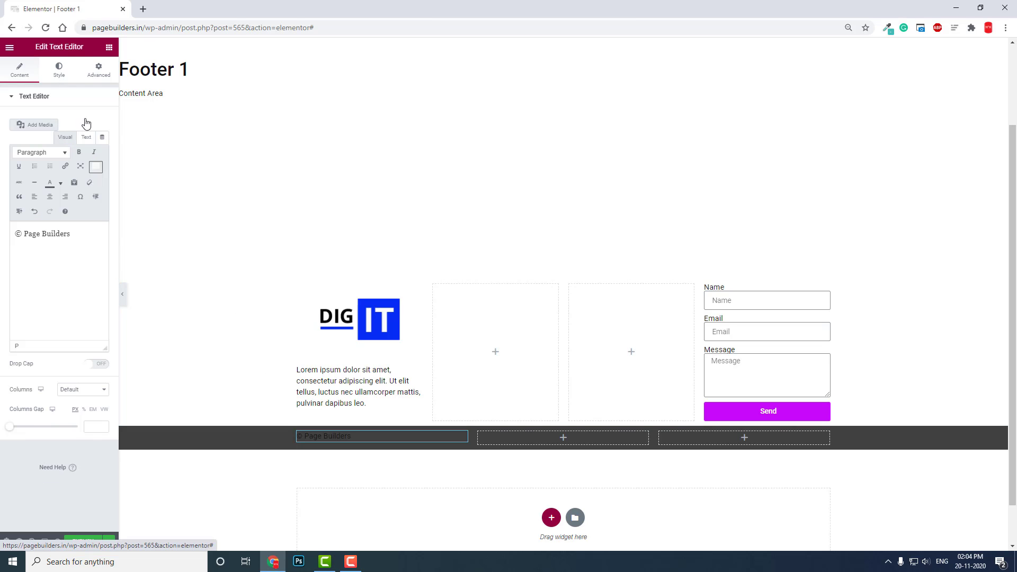
# Step: Set the copyright text colour to white #FFFFFF
pyautogui.click(58, 70)
pyautogui.click(103, 139)
pyautogui.write('#FFFFFF')
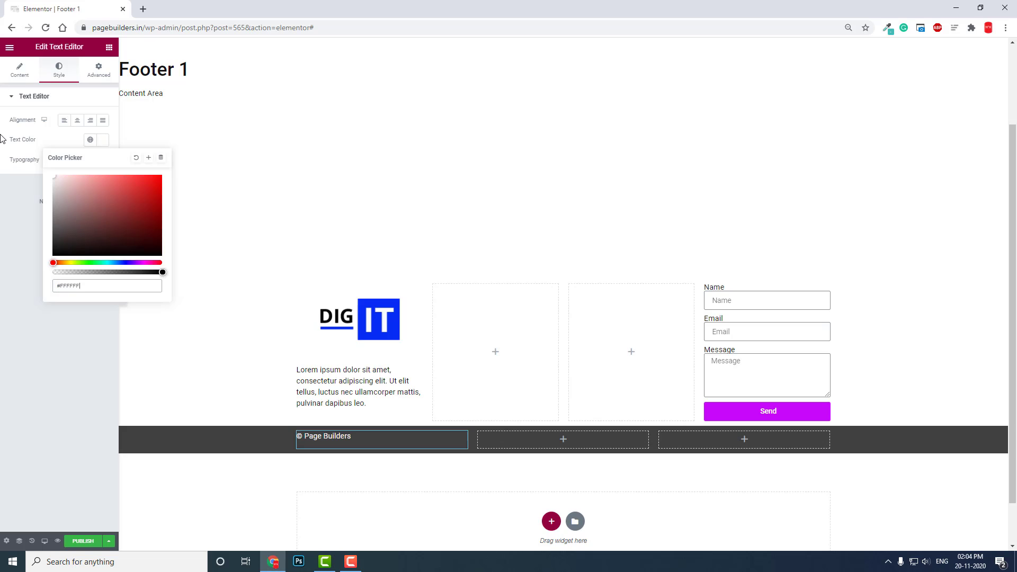
pyautogui.click(4, 249)
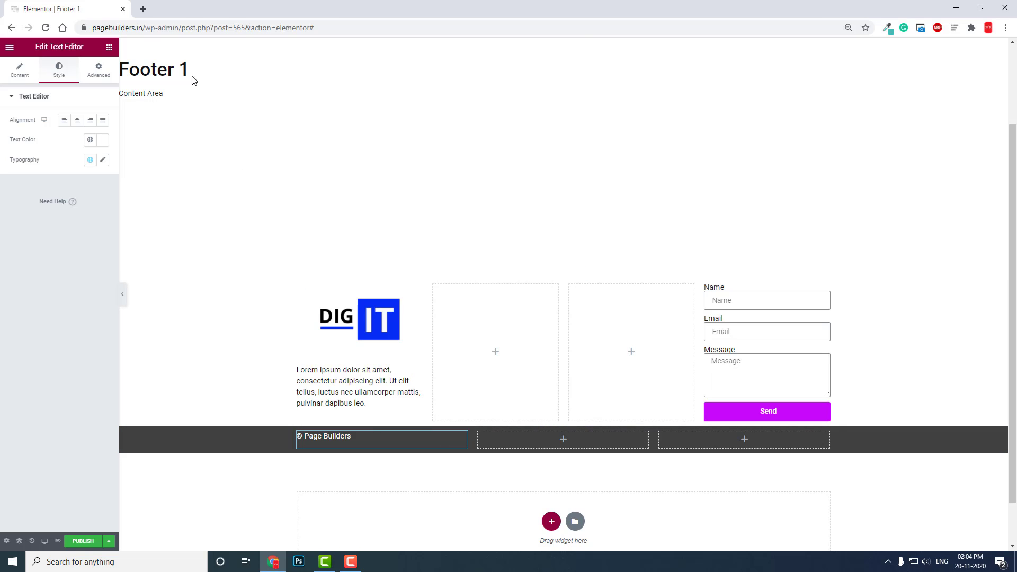
pyautogui.click(109, 47)
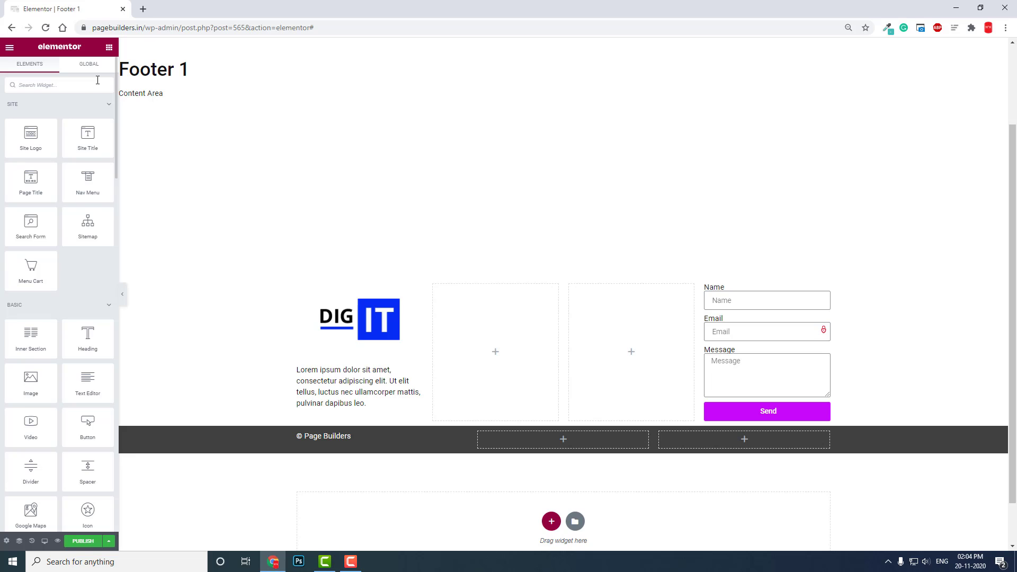
# Step: Add right-aligned Facebook, Twitter and YouTube social icons to the bar's third column
pyautogui.write('so')
pyautogui.moveTo(24, 111); pyautogui.dragTo(777, 435)
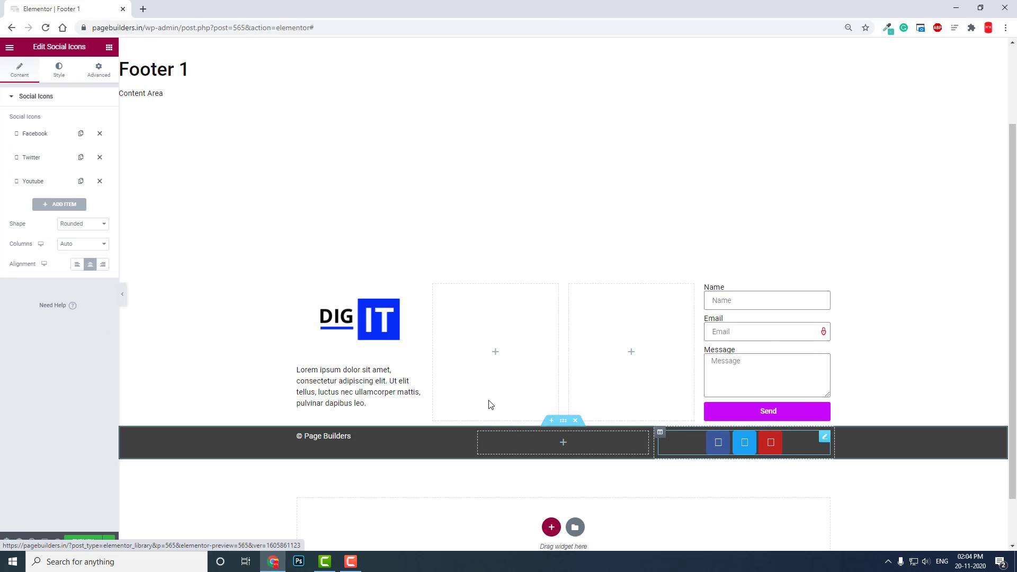
pyautogui.click(103, 265)
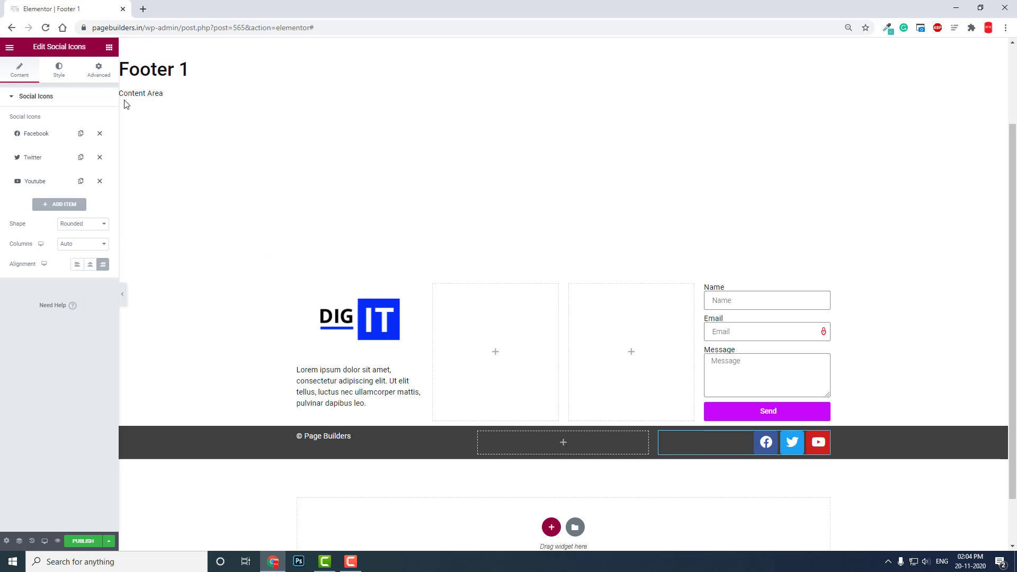
pyautogui.click(114, 48)
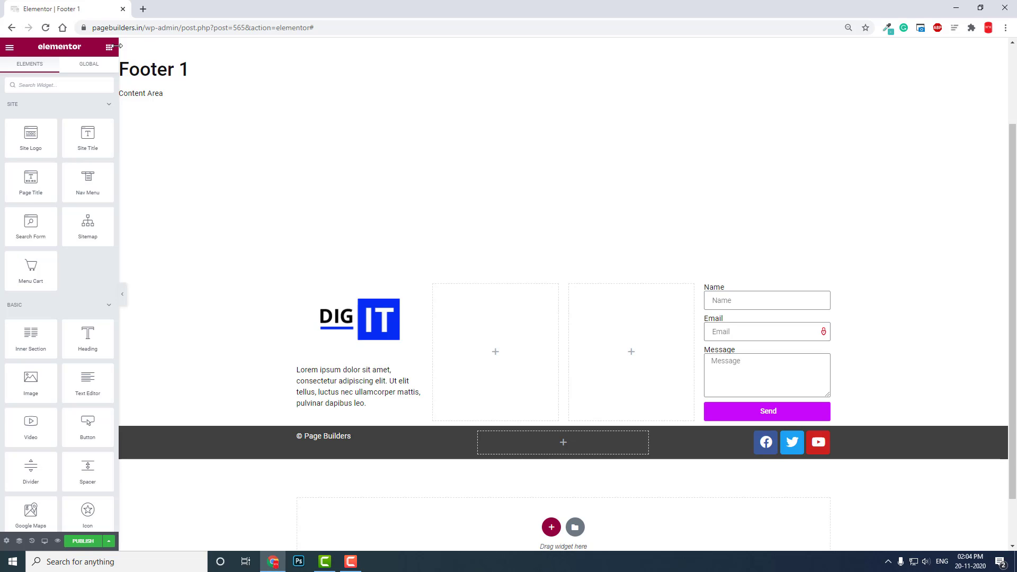
# Step: Add a vertical Nav Menu (Demo, Demo 2, Elementor #80, Contact Us) to the second column
pyautogui.click(75, 84)
pyautogui.moveTo(98, 188); pyautogui.dragTo(546, 324)
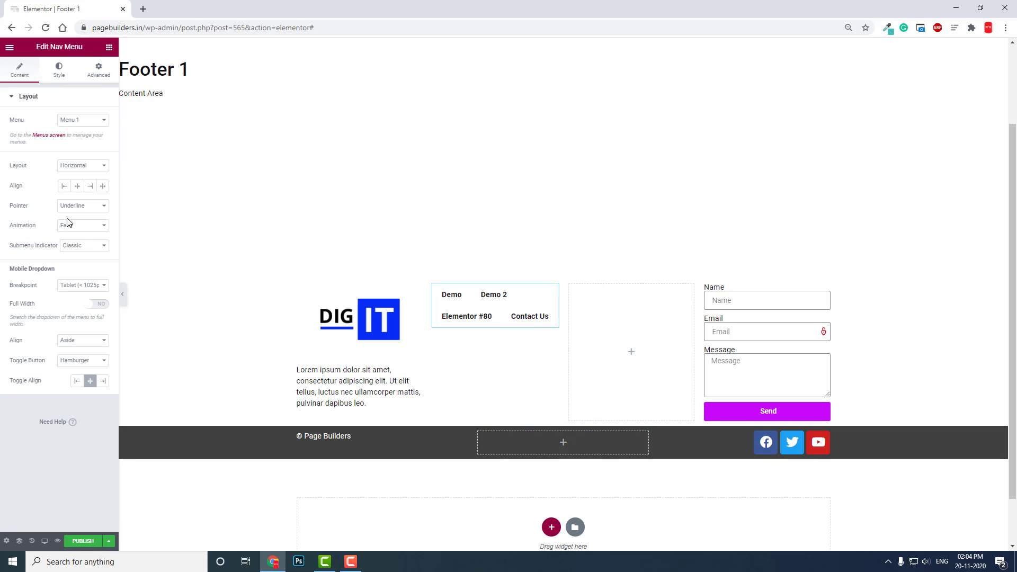
pyautogui.click(80, 167)
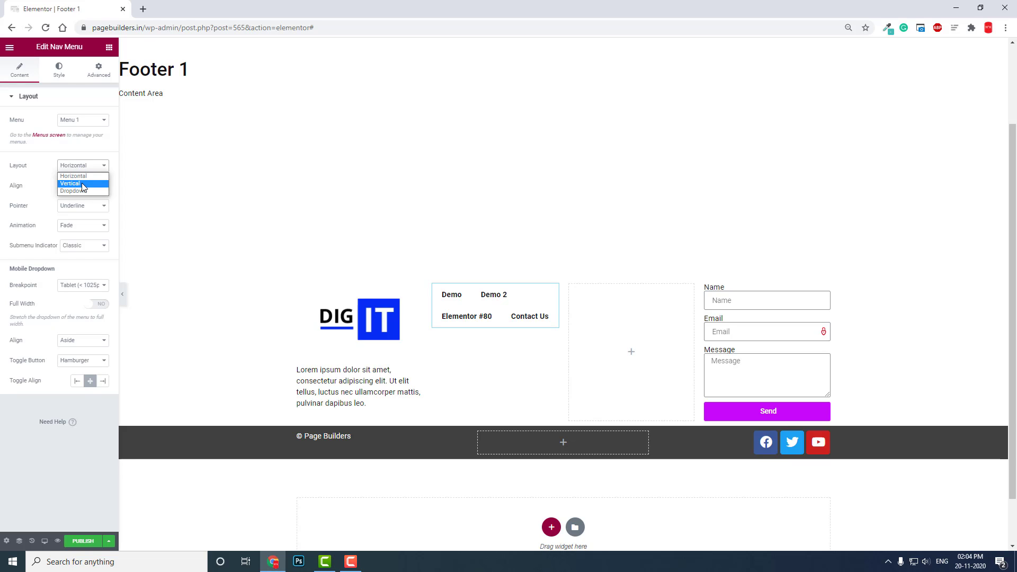
pyautogui.click(82, 183)
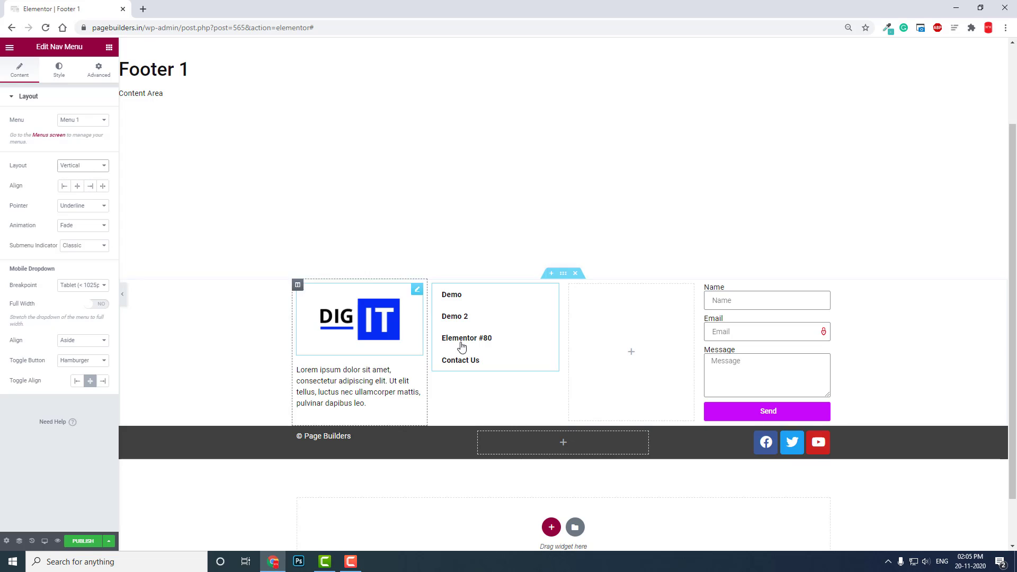
pyautogui.click(109, 47)
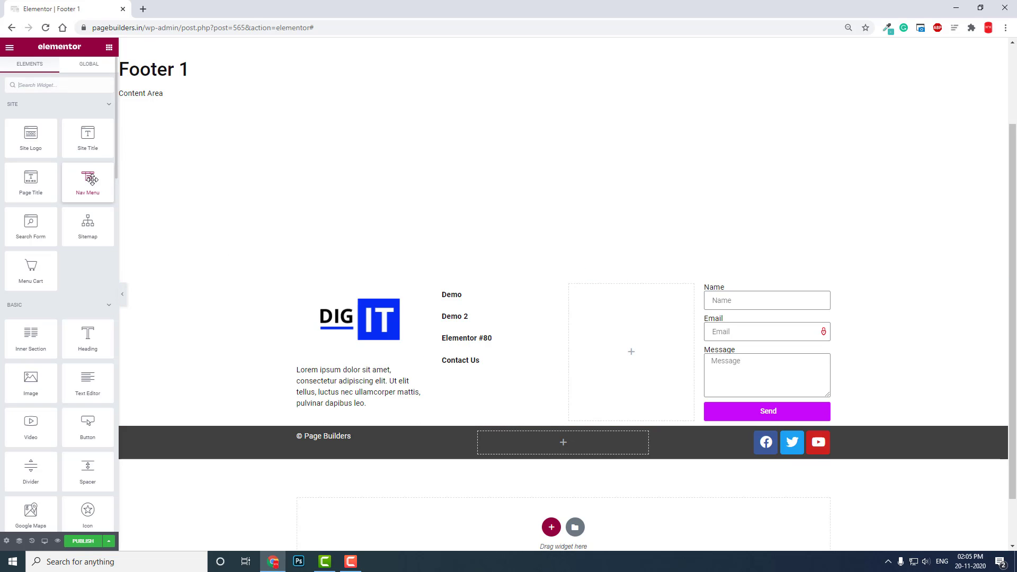
# Step: Insert a Heading widget above the nav menu and clear its default title
pyautogui.moveTo(88, 339); pyautogui.dragTo(486, 291)
pyautogui.click(85, 128)
pyautogui.hotkey('ctrl', 'a')
pyautogui.write('W')
pyautogui.press('BackSpace')
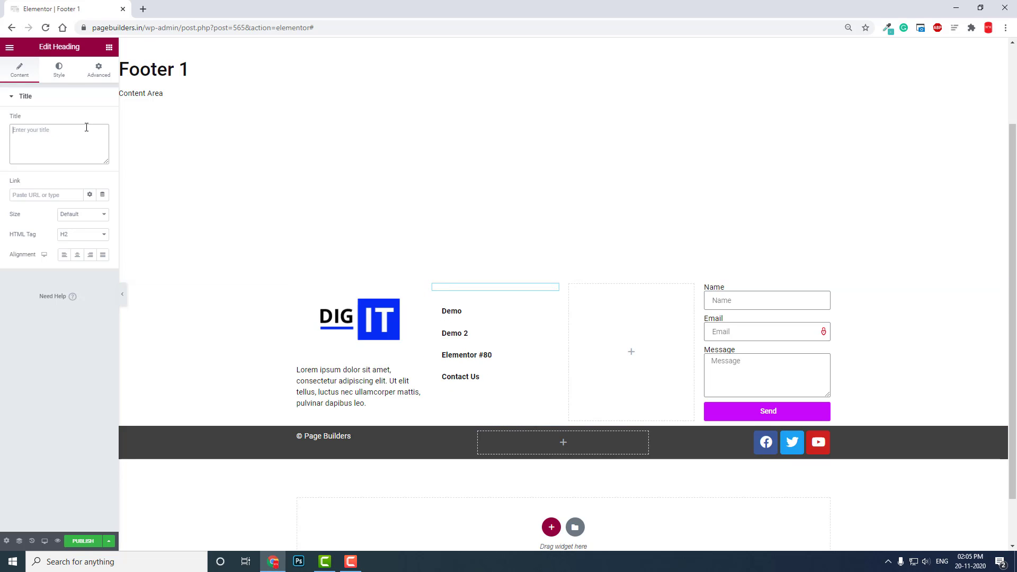
# Step: Set the heading title to QUICK LINKS
pyautogui.write('quick')
pyautogui.press('BackSpace')
pyautogui.press('BackSpace')
pyautogui.press('BackSpace')
pyautogui.press('BackSpace')
pyautogui.press('BackSpace')
pyautogui.write('qu')
pyautogui.press('BackSpace')
pyautogui.press('BackSpace')
pyautogui.press('Tab')
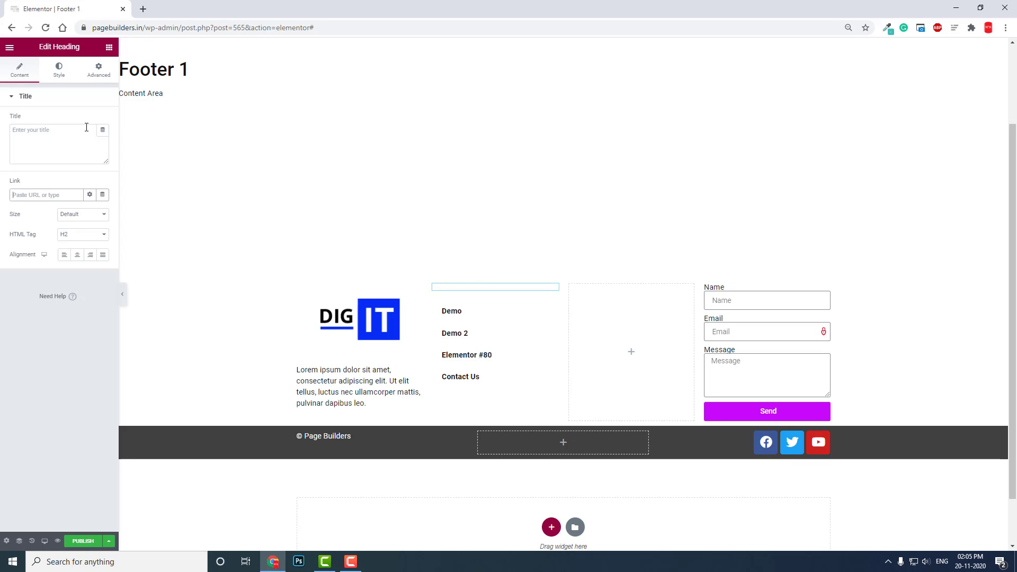
pyautogui.write('QUI')
pyautogui.press('BackSpace')
pyautogui.press('BackSpace')
pyautogui.press('BackSpace')
pyautogui.click(80, 136)
pyautogui.write('Q')
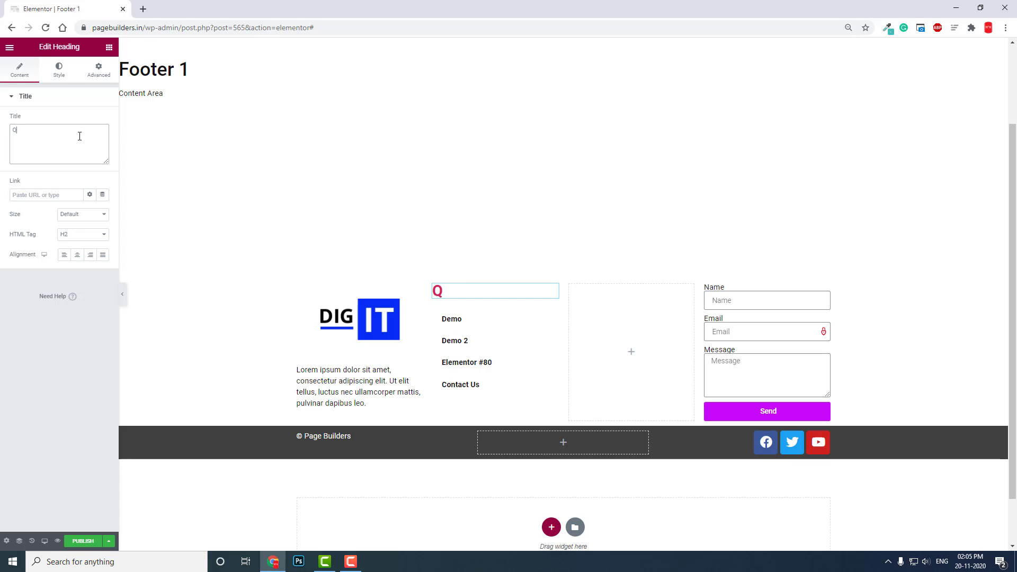
pyautogui.write('UICK LINKS')
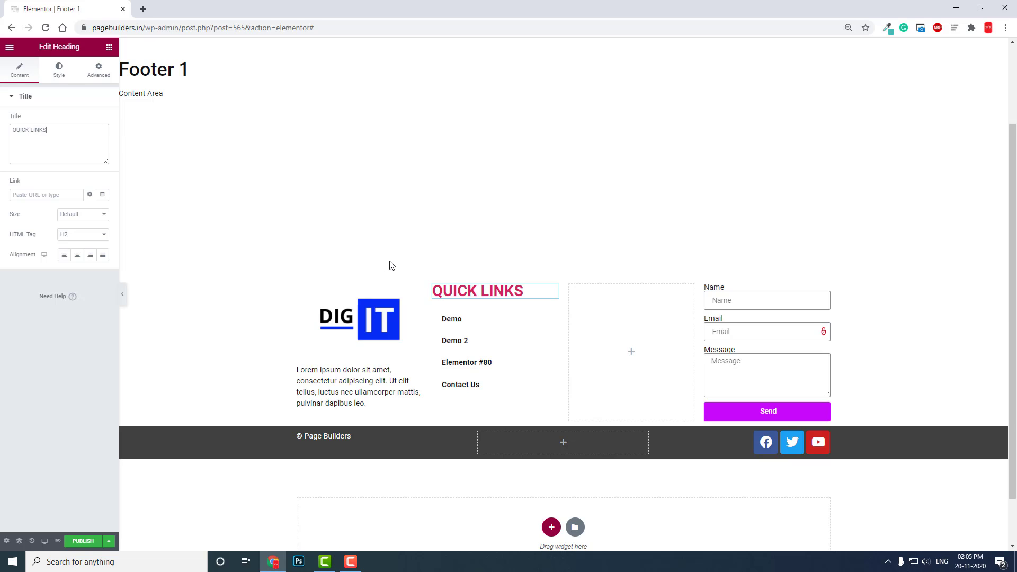
# Step: Set the Quick Links menu's dropdown breakpoint to None and preview the footer at mobile size
pyautogui.click(486, 325)
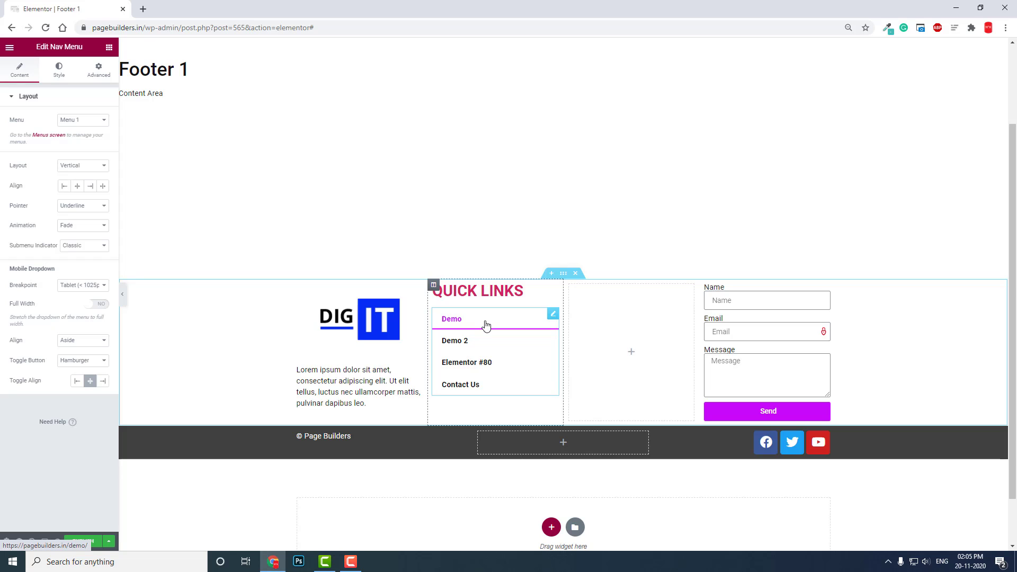
pyautogui.click(80, 286)
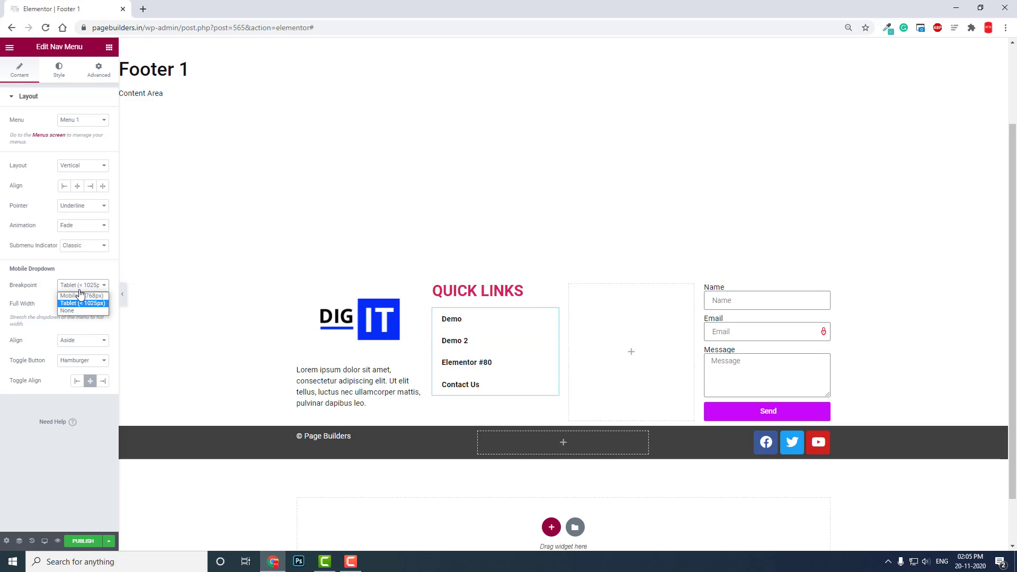
pyautogui.click(72, 311)
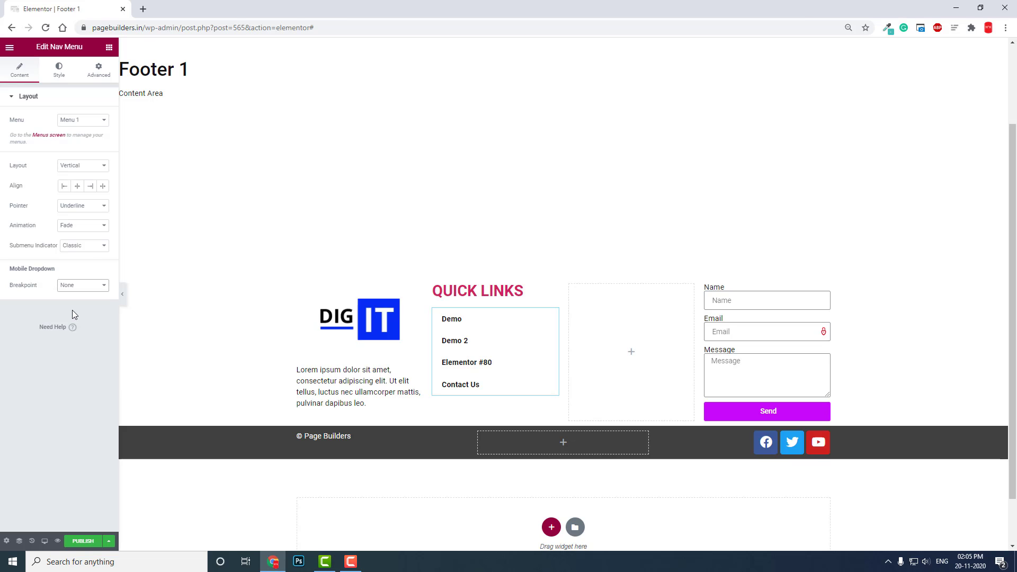
pyautogui.click(45, 541)
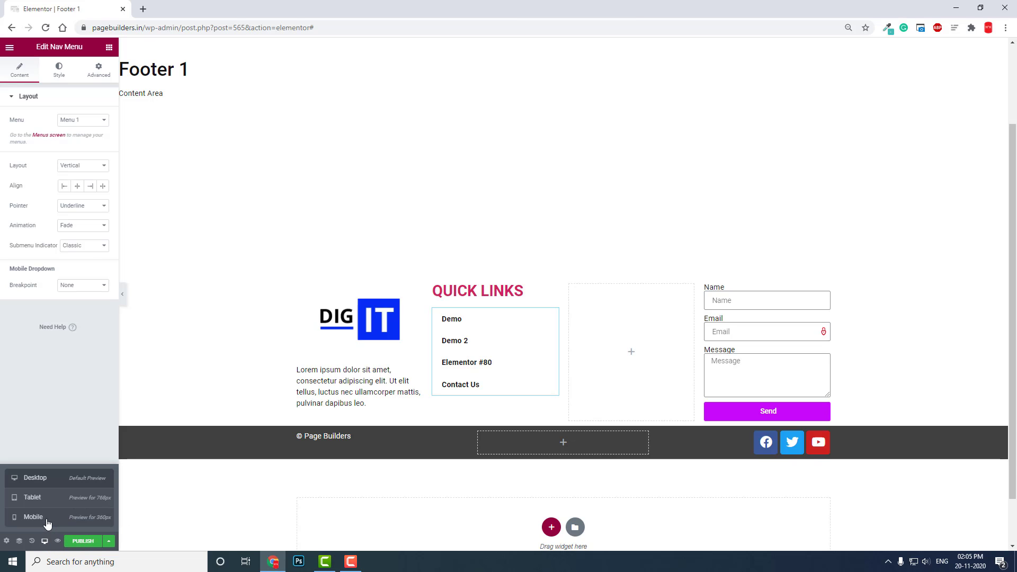
pyautogui.click(46, 523)
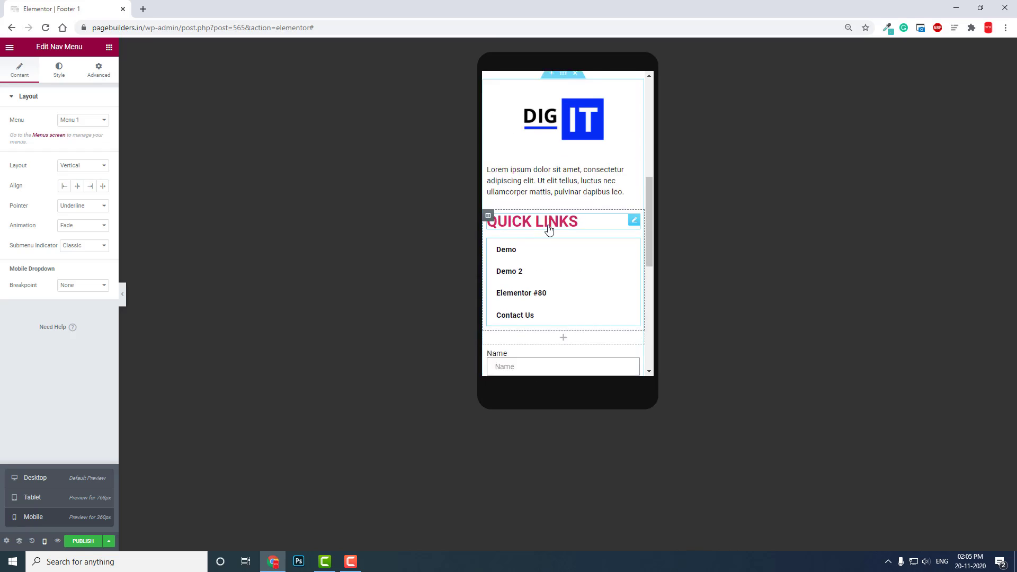
pyautogui.scroll(1, 548, 235)
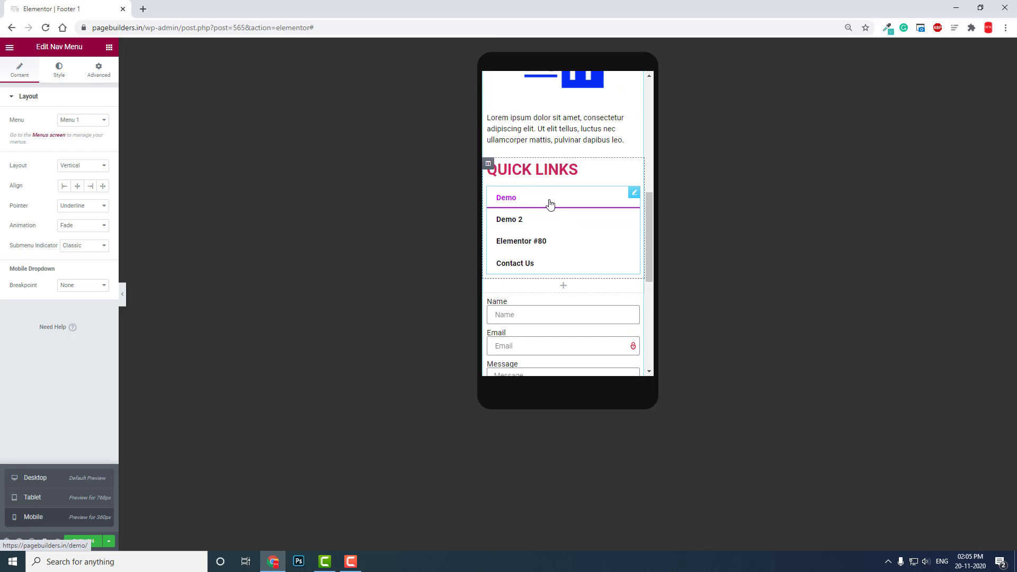
# Step: Try the Mobile (below 768px) breakpoint, revert it to None, and return to desktop preview
pyautogui.click(92, 287)
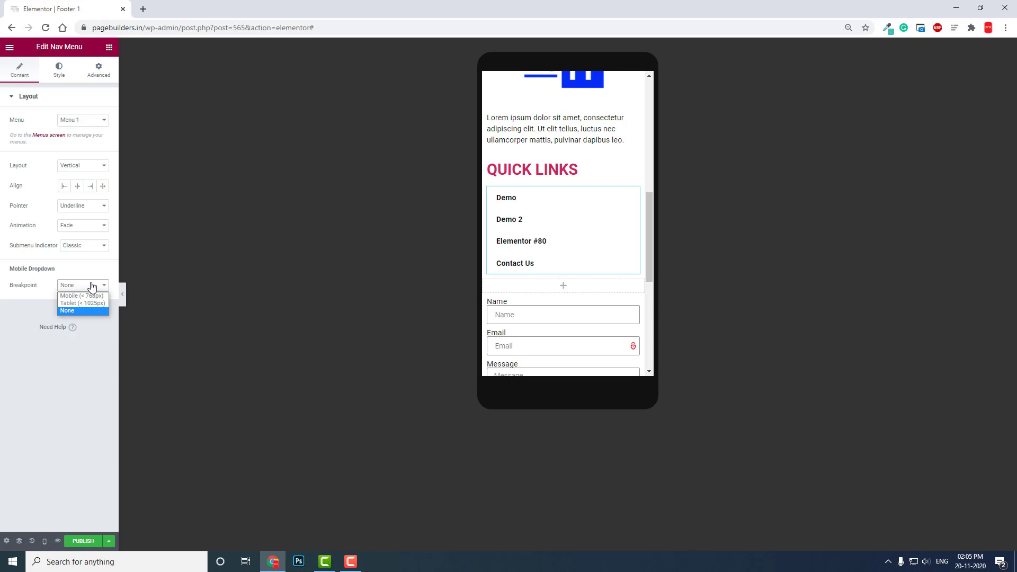
pyautogui.click(88, 295)
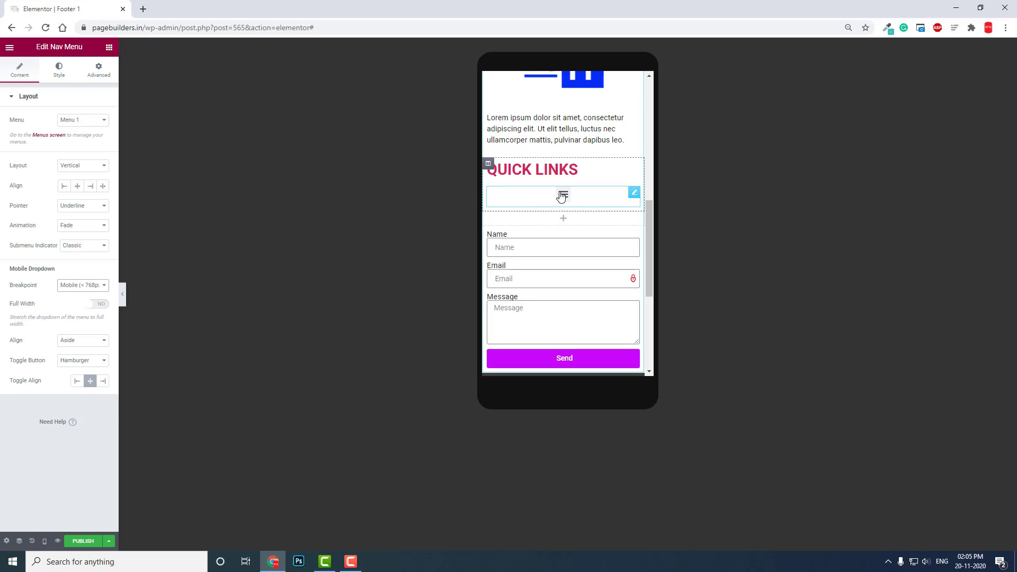
pyautogui.click(92, 285)
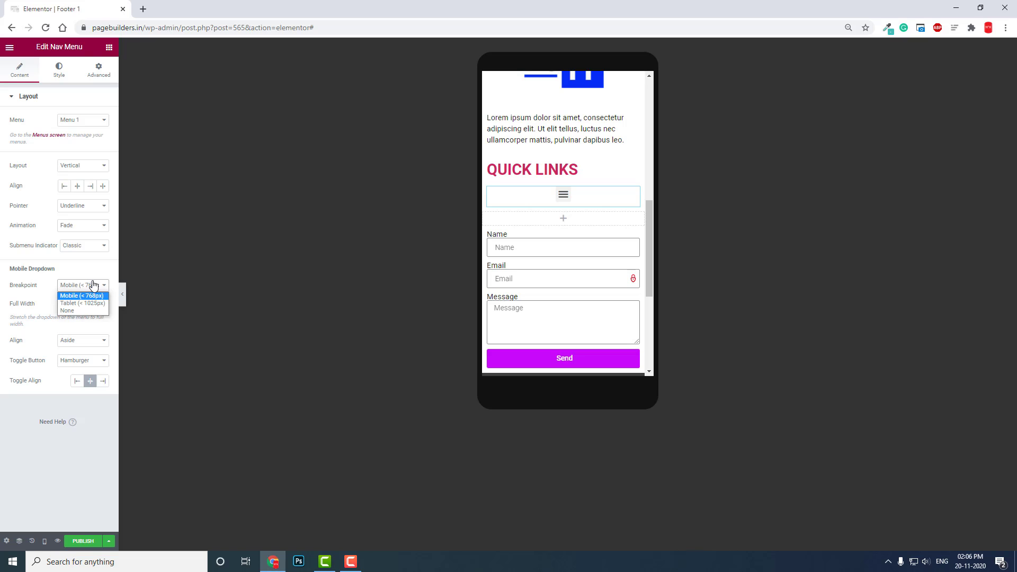
pyautogui.click(87, 312)
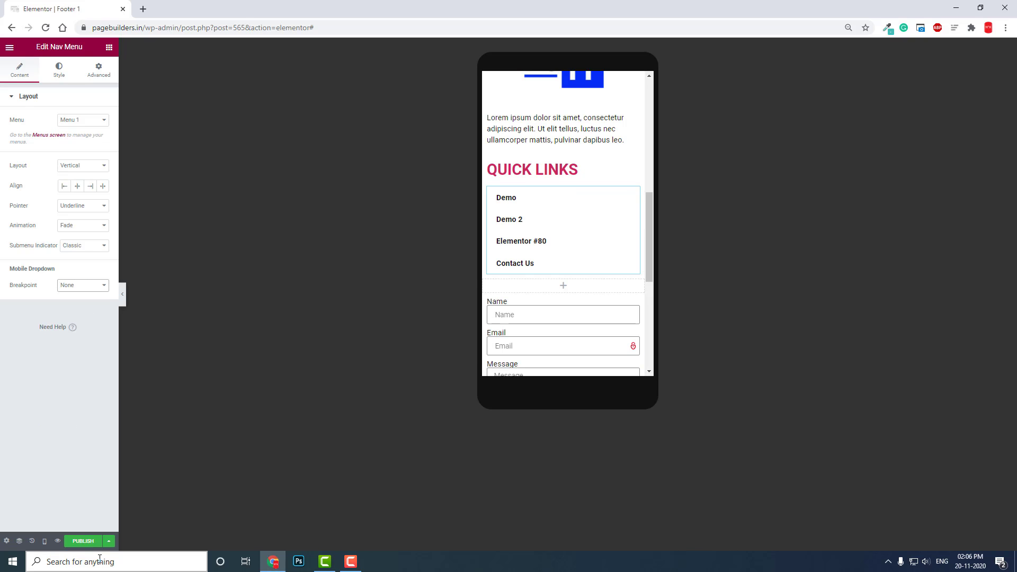
pyautogui.click(44, 541)
pyautogui.click(42, 479)
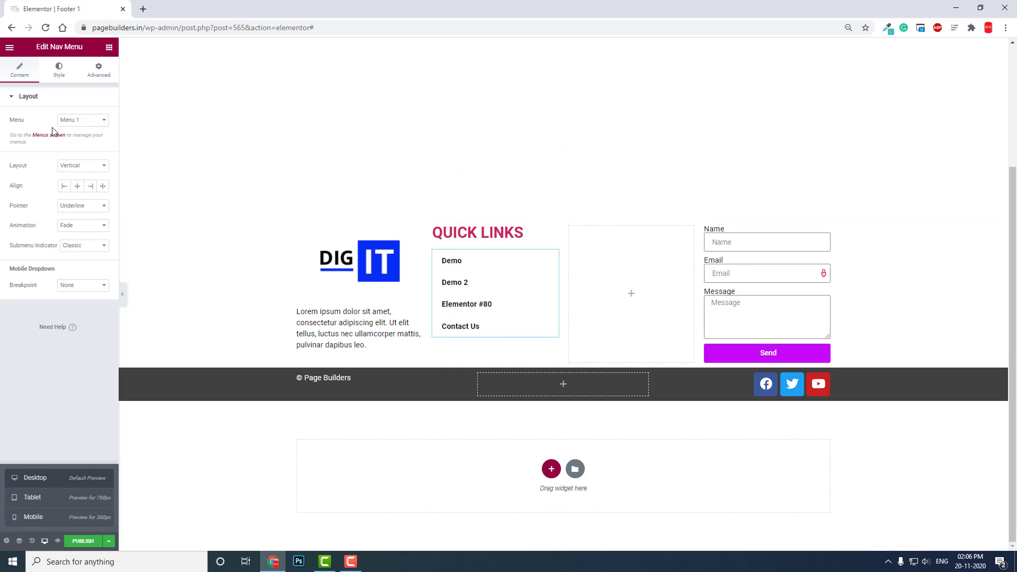
# Step: Place a Nav Menu widget in the dark bottom bar and set its text color to #FFFFFF
pyautogui.click(109, 46)
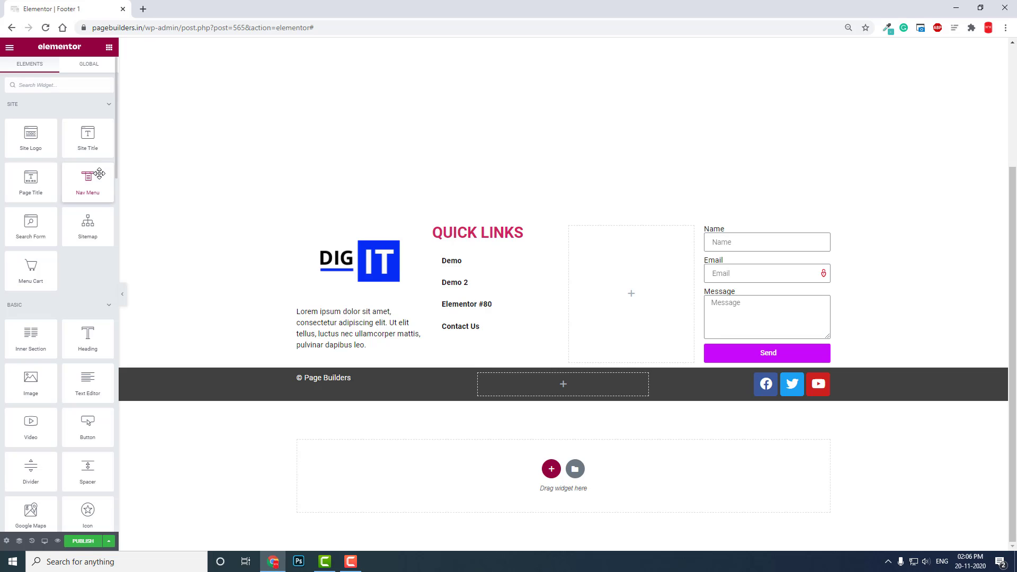
pyautogui.moveTo(91, 181); pyautogui.dragTo(581, 379)
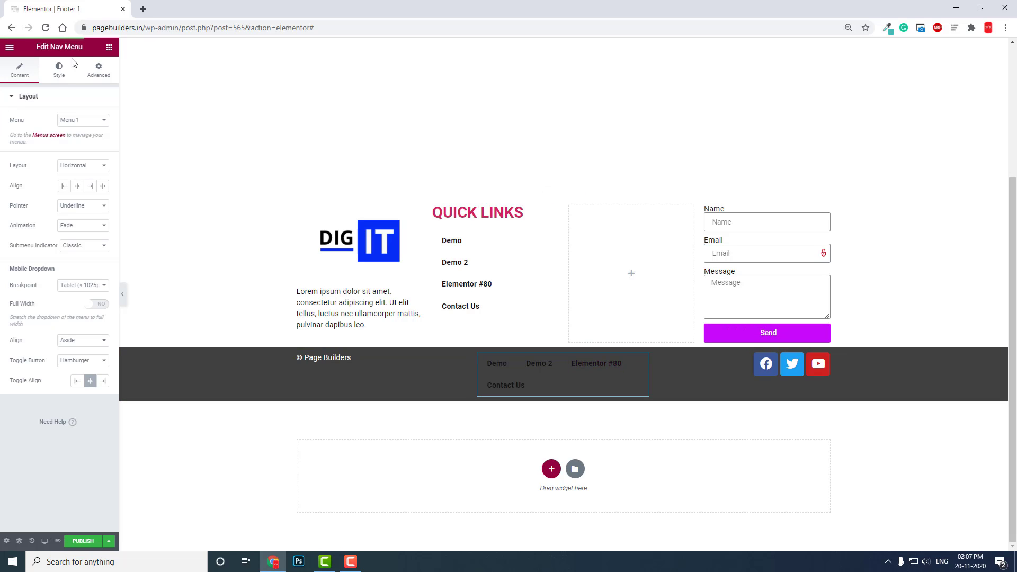
pyautogui.click(58, 69)
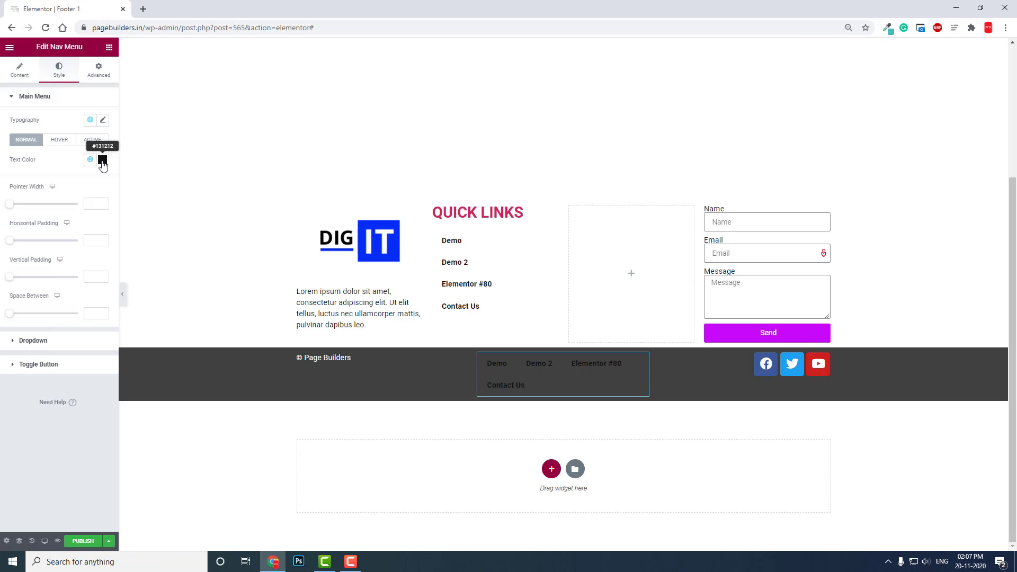
pyautogui.click(102, 160)
pyautogui.write('#FFFFFF')
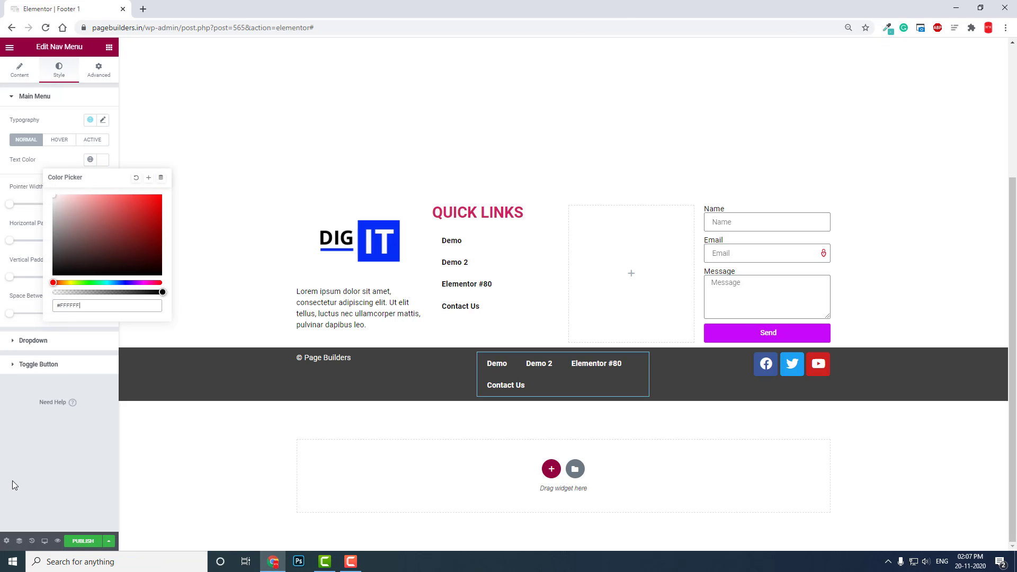
pyautogui.click(12, 481)
pyautogui.click(10, 68)
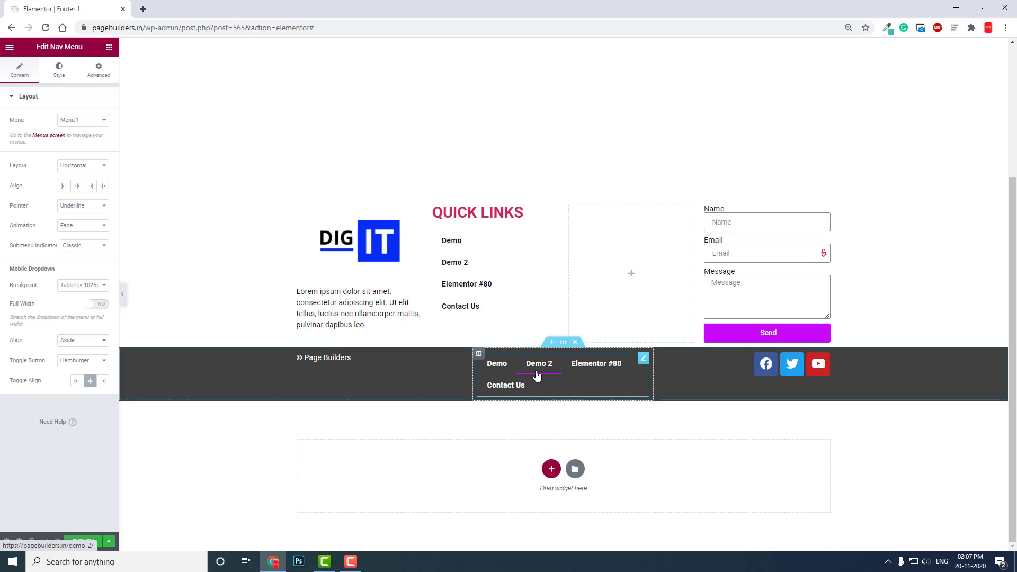
# Step: Set the bottom-bar menu's breakpoint to None, review the available menus, and select the admin URL
pyautogui.click(84, 289)
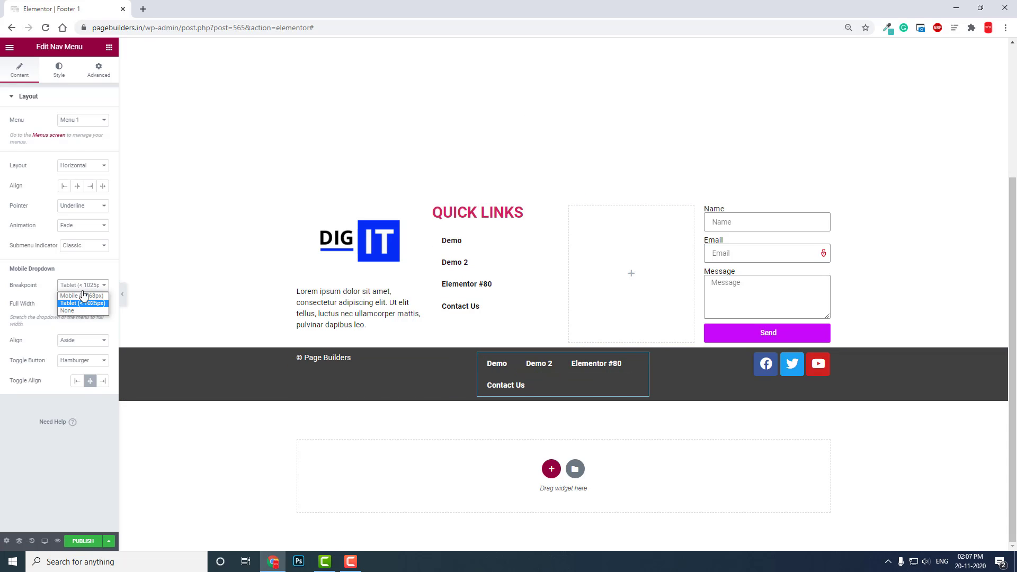
pyautogui.click(82, 310)
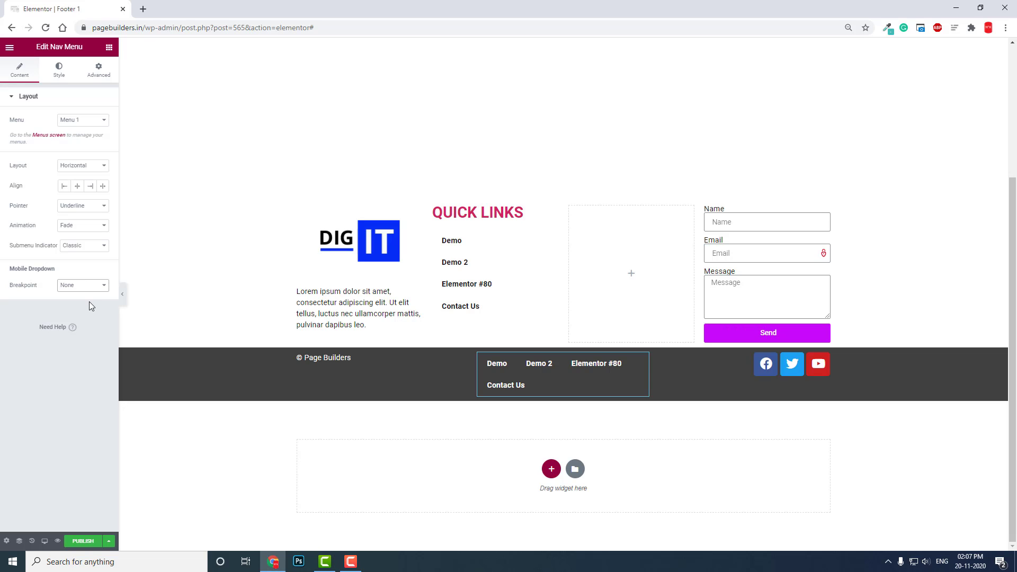
pyautogui.click(76, 120)
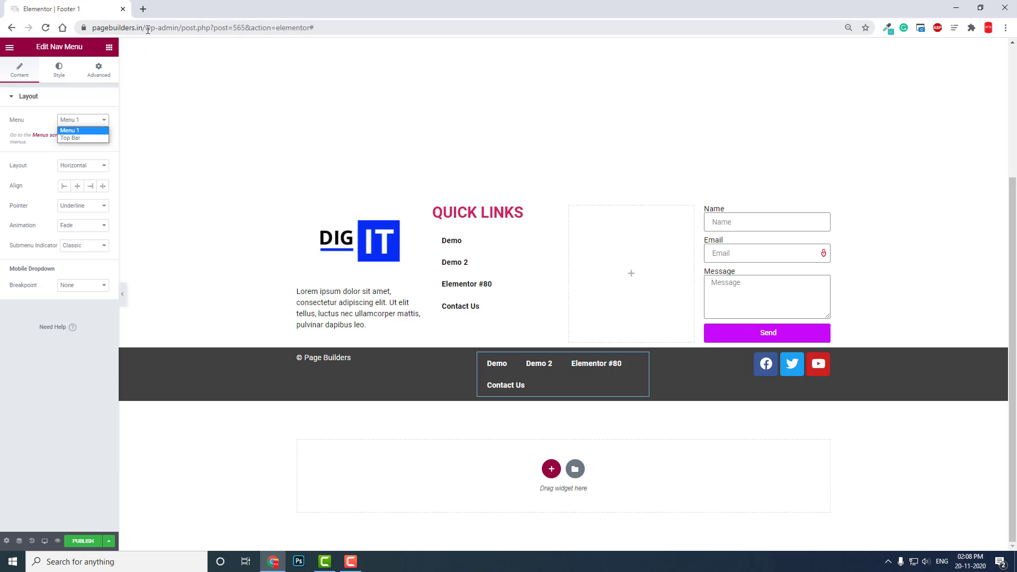
pyautogui.moveTo(87, 30); pyautogui.dragTo(85, 30)
pyautogui.hotkey('ctrl', 'c')
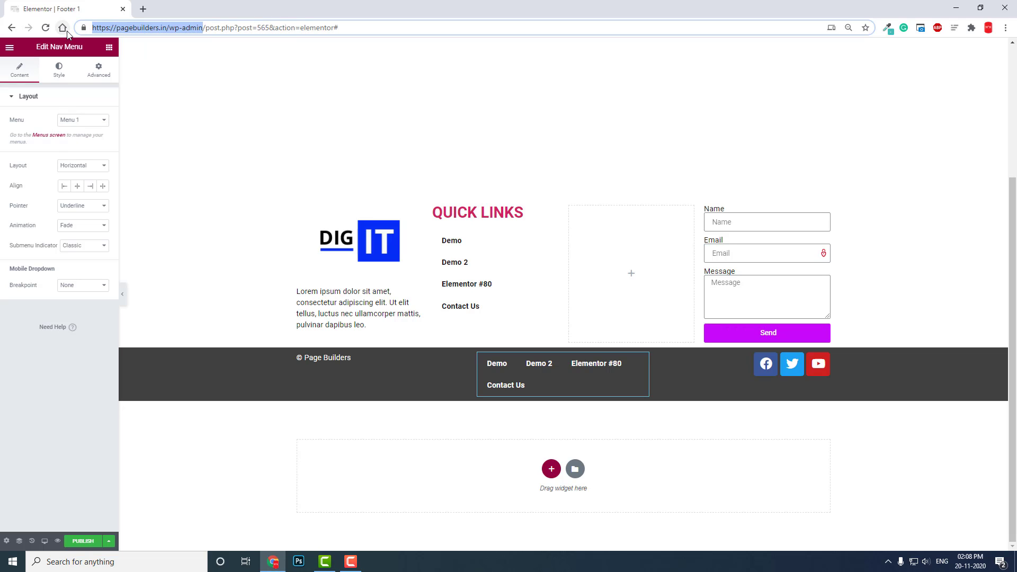
# Step: Load the WordPress admin in a new tab and go to Appearance > Menus
pyautogui.click(142, 9)
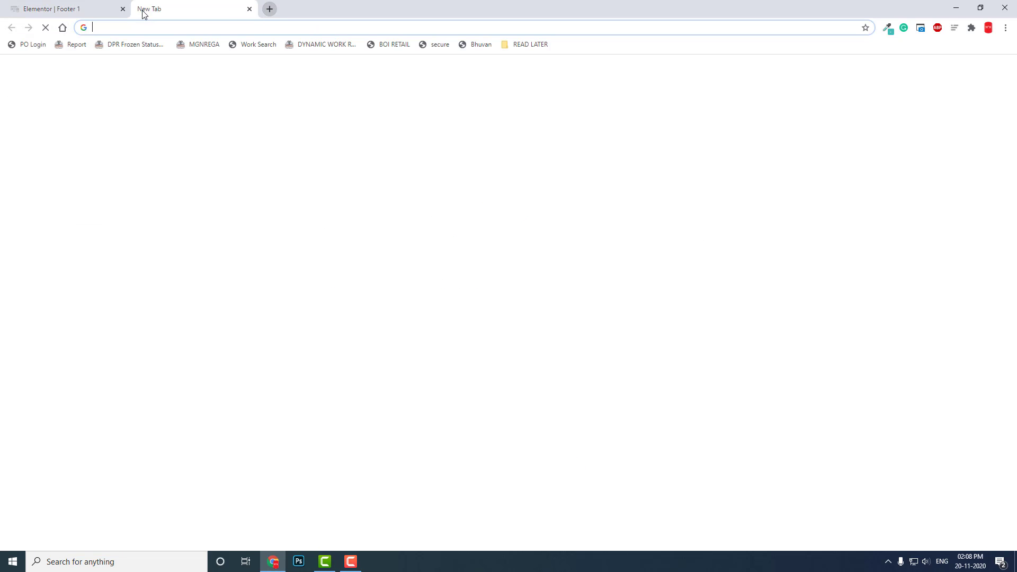
pyautogui.hotkey('ctrl', 'v')
pyautogui.press('Return')
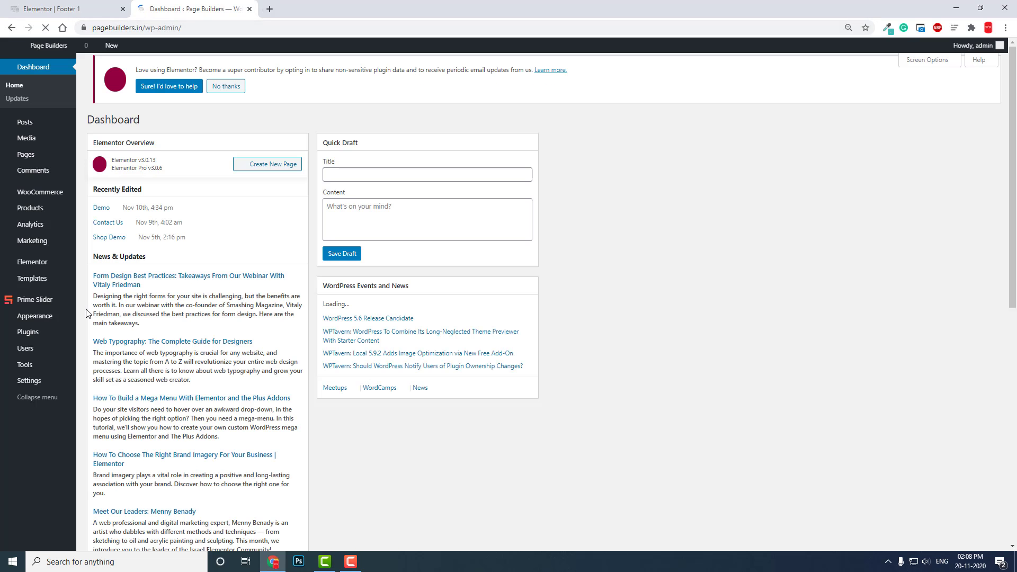
pyautogui.moveTo(64, 316)
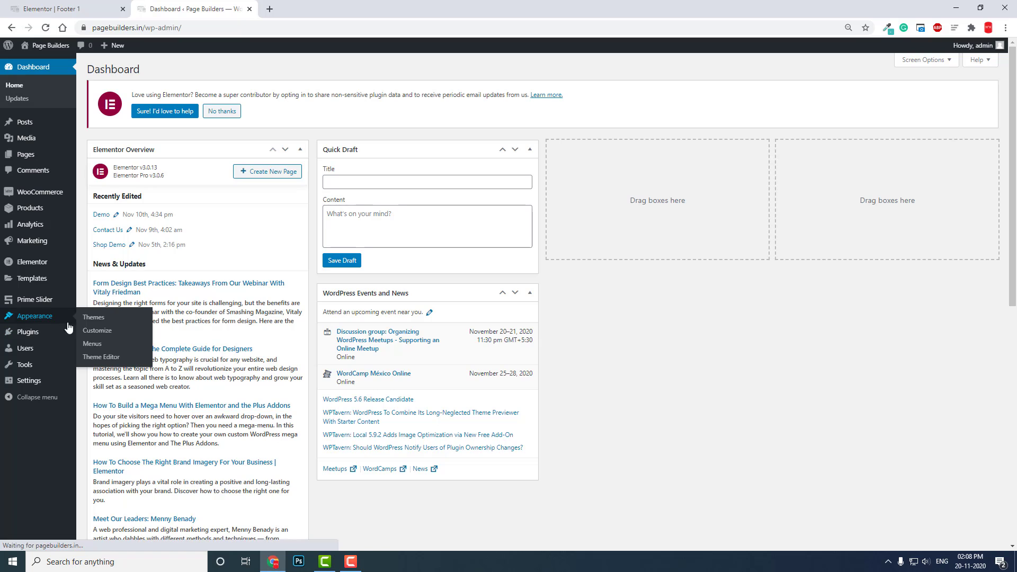
pyautogui.click(93, 344)
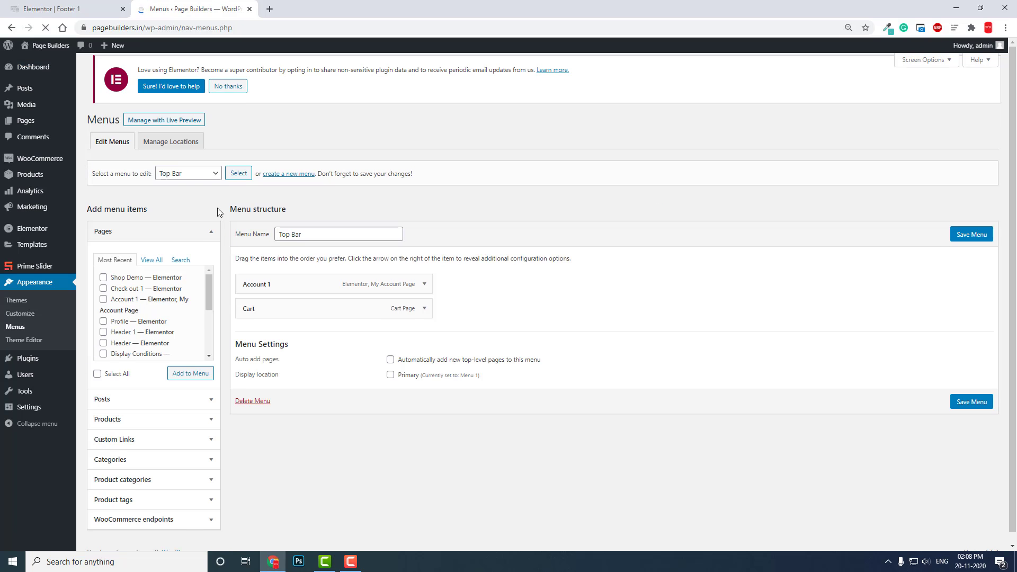
# Step: Create a new menu named 'Footer Vertical'
pyautogui.click(298, 181)
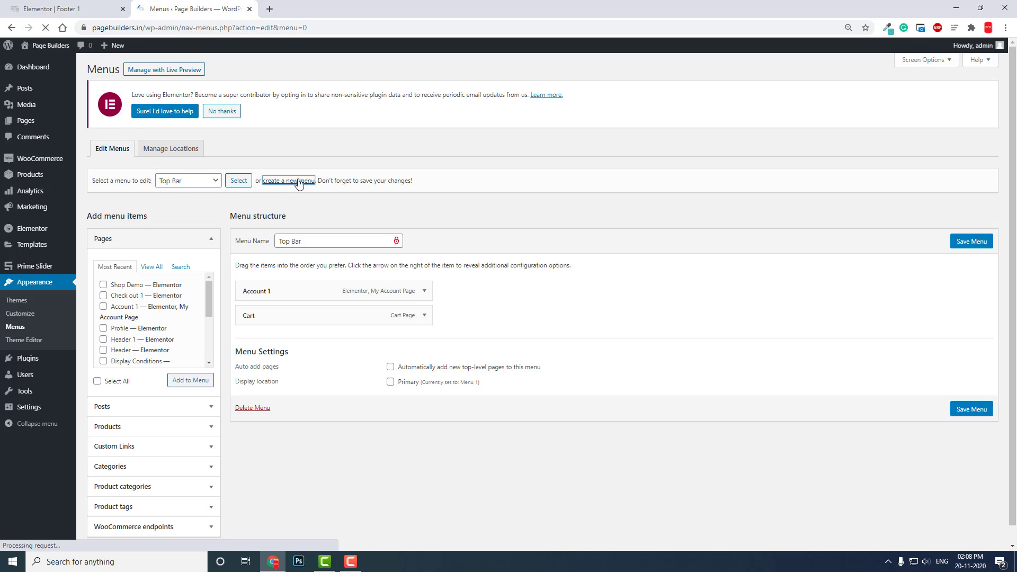
pyautogui.click(335, 235)
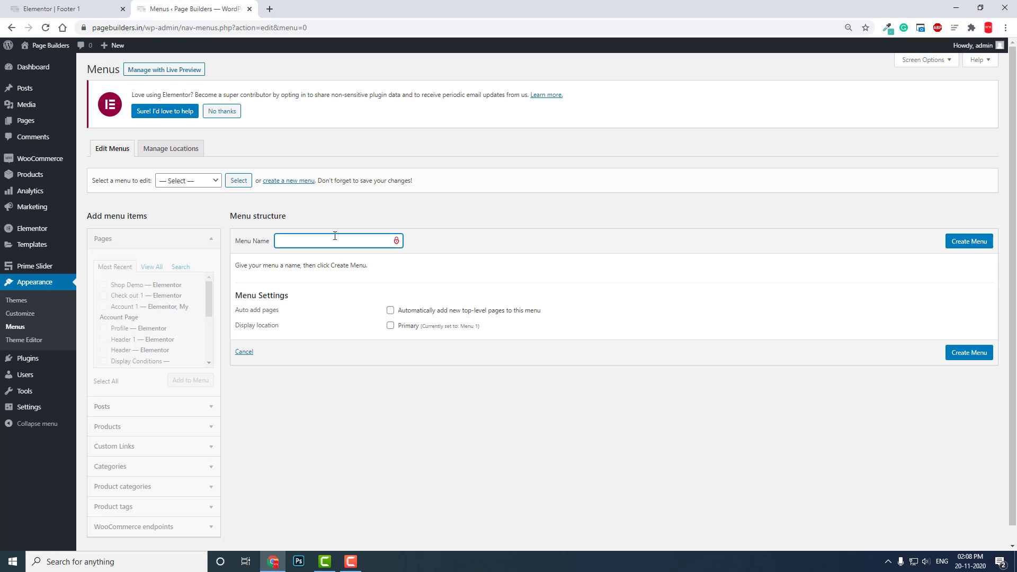
pyautogui.write('fOO')
pyautogui.press('BackSpace')
pyautogui.press('BackSpace')
pyautogui.press('BackSpace')
pyautogui.press('BackSpace')
pyautogui.press('Return')
pyautogui.write('Footer Ver')
pyautogui.click(966, 243)
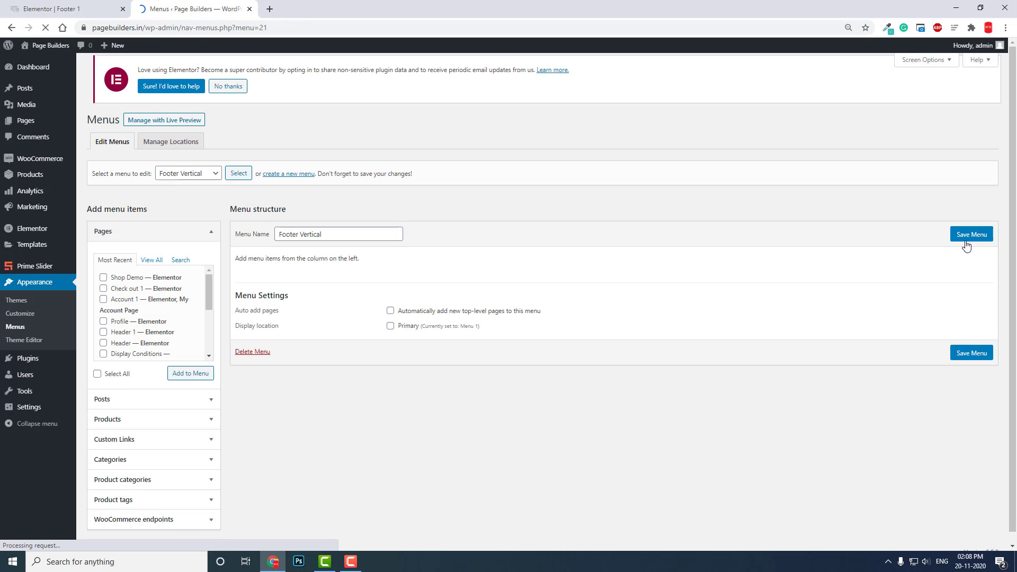
# Step: Add the Profile, Header 1, Header and Cart pages to Footer Vertical and save it
pyautogui.click(139, 328)
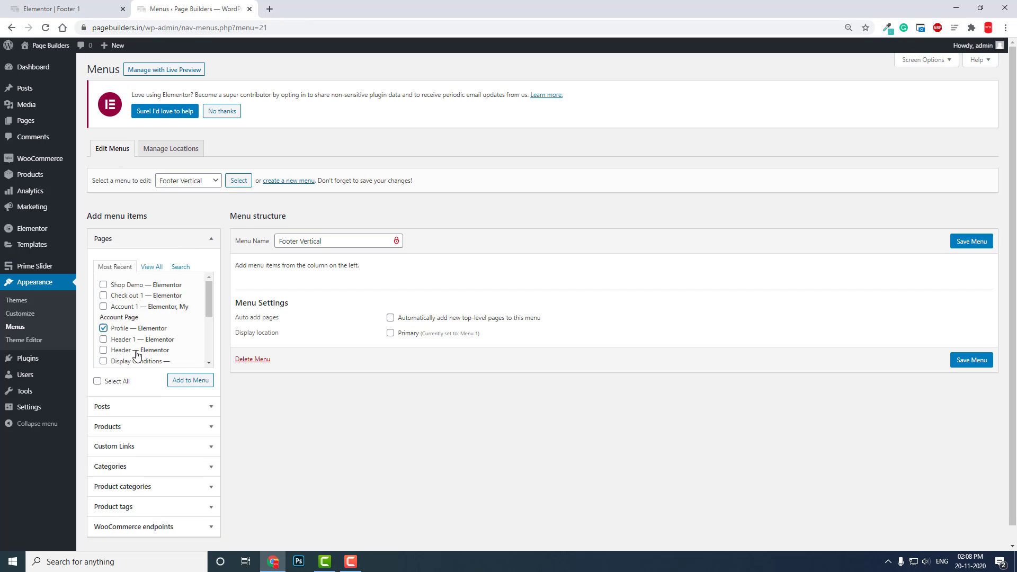
pyautogui.click(133, 340)
pyautogui.click(133, 350)
pyautogui.scroll(-3, 139, 339)
pyautogui.click(136, 322)
pyautogui.click(189, 381)
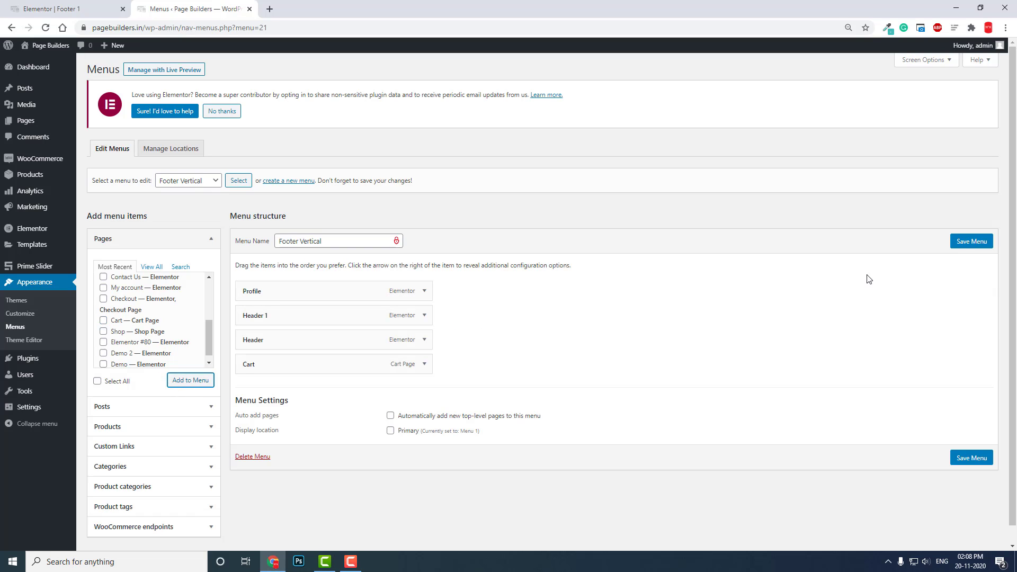
pyautogui.click(971, 243)
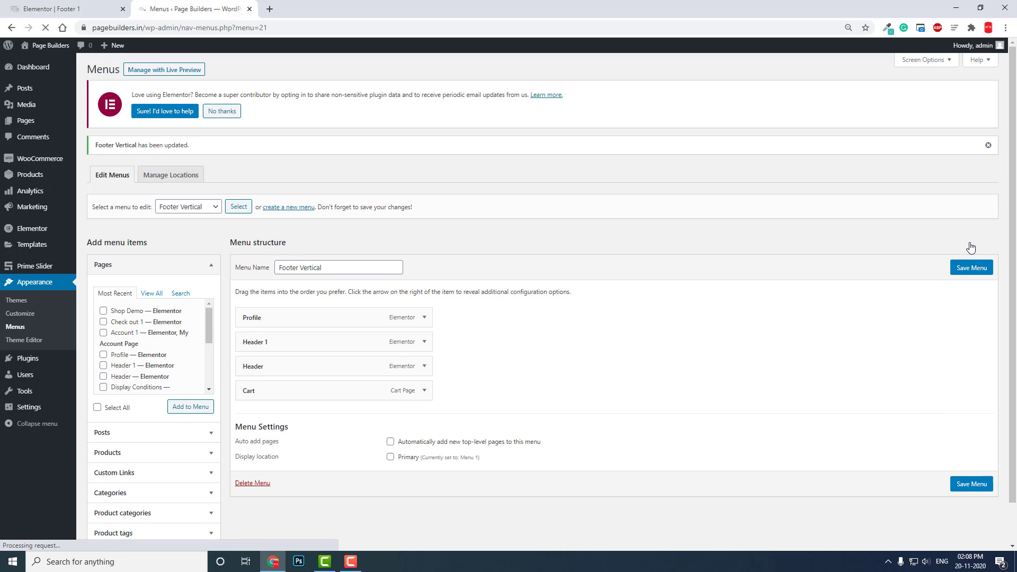
# Step: Create another new menu named 'Footer Horizontal'
pyautogui.click(300, 207)
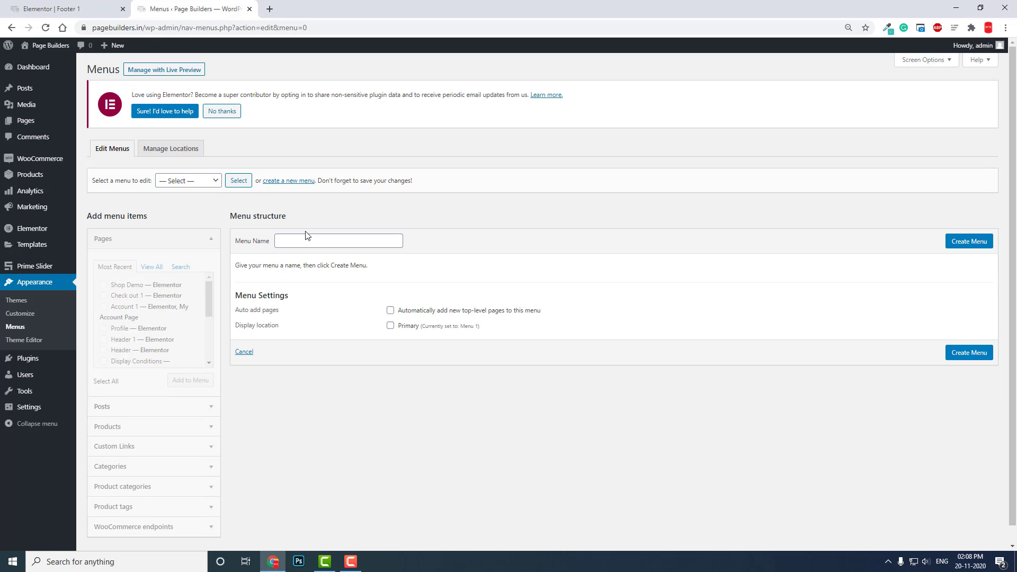
pyautogui.click(305, 239)
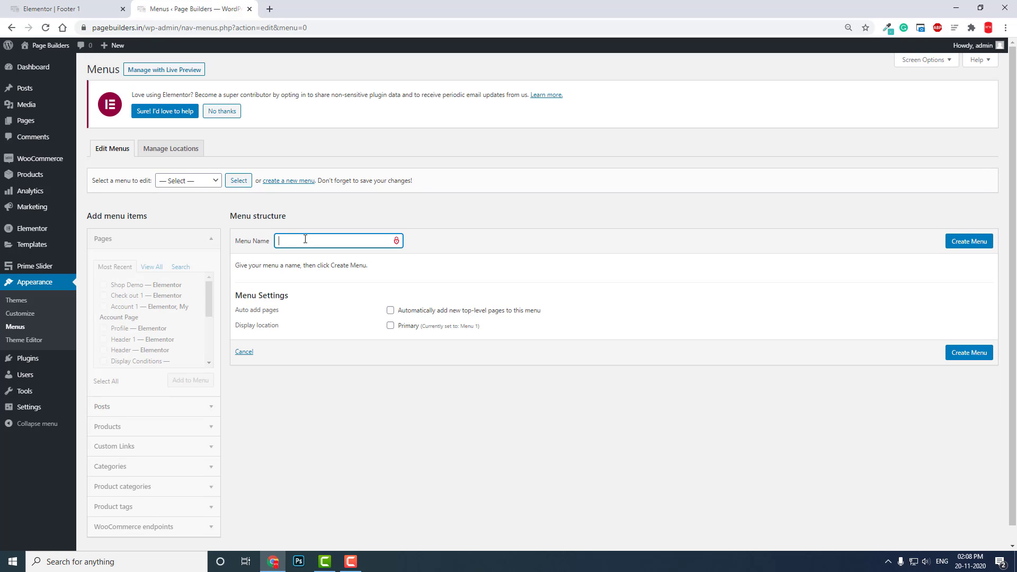
pyautogui.write('Footer Horizontal')
pyautogui.click(961, 241)
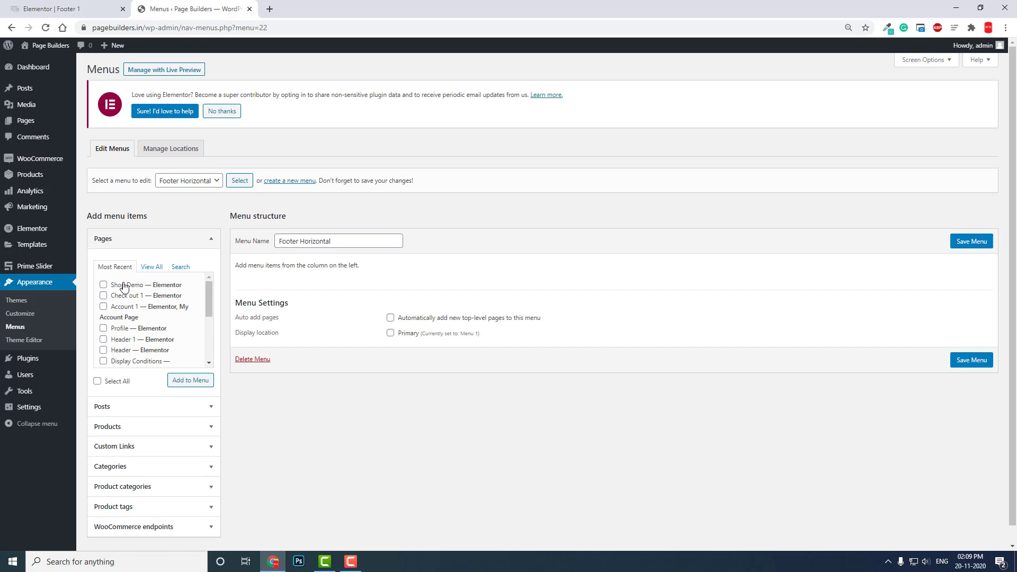
# Step: Add Shop Demo, Check out 1 and Account 1 to Footer Horizontal, save, and return to Elementor
pyautogui.click(126, 285)
pyautogui.click(125, 296)
pyautogui.click(127, 307)
pyautogui.click(192, 387)
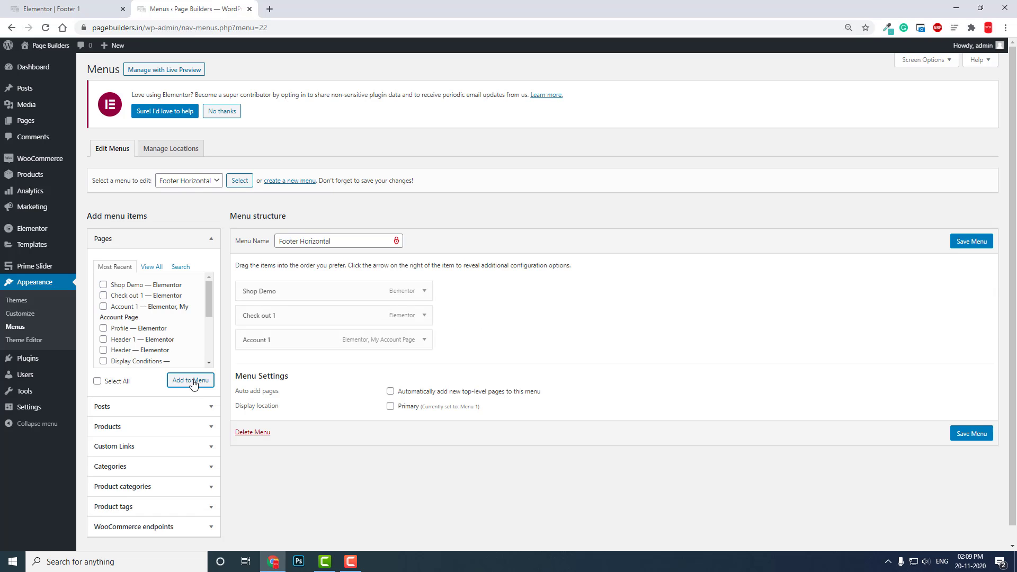
pyautogui.click(971, 434)
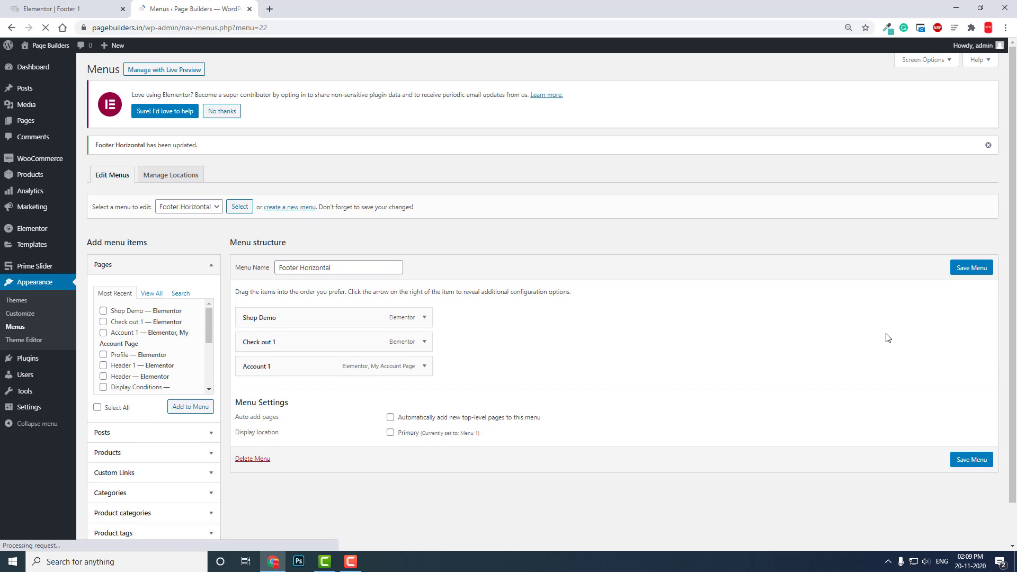
pyautogui.click(80, 8)
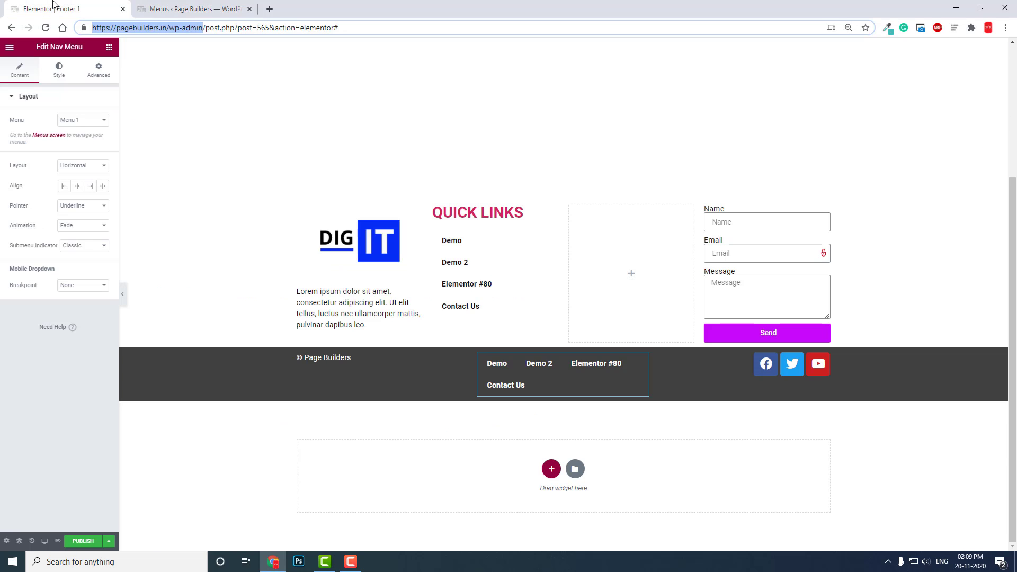
# Step: Publish Footer 1 with the Include / Entire Site condition, then refresh the editor with F5
pyautogui.click(47, 27)
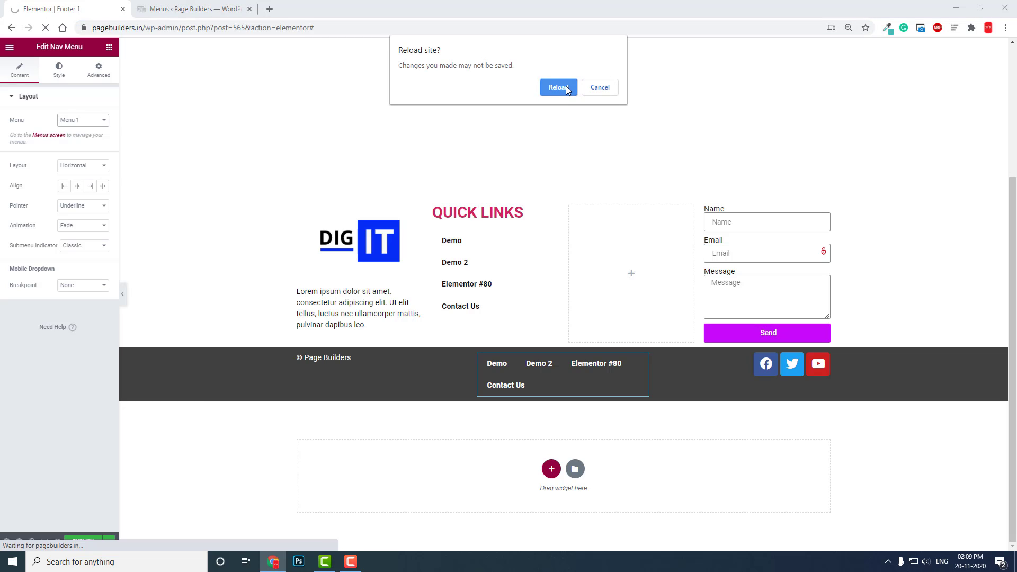
pyautogui.click(601, 89)
pyautogui.click(82, 541)
pyautogui.click(543, 316)
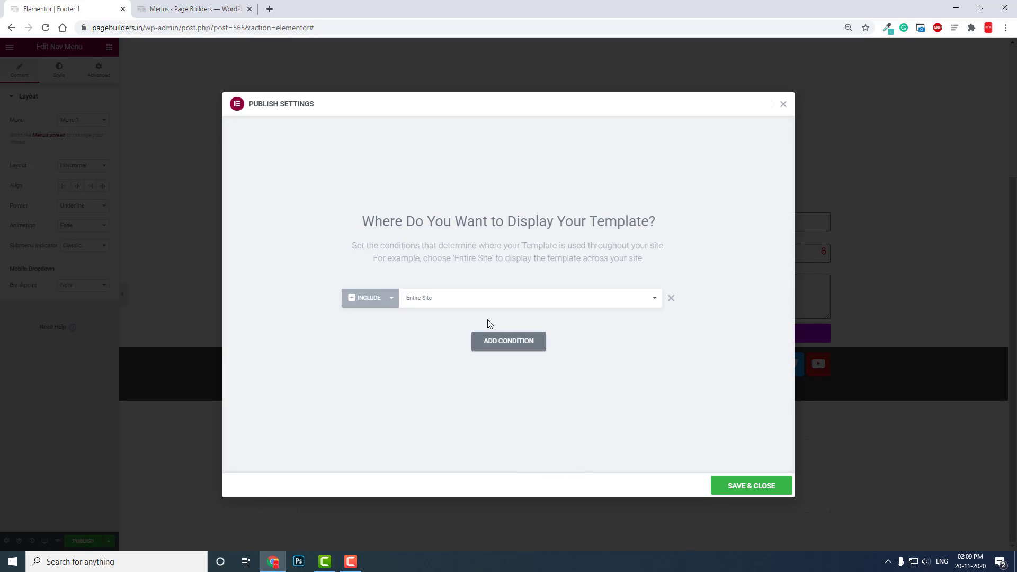
pyautogui.click(755, 486)
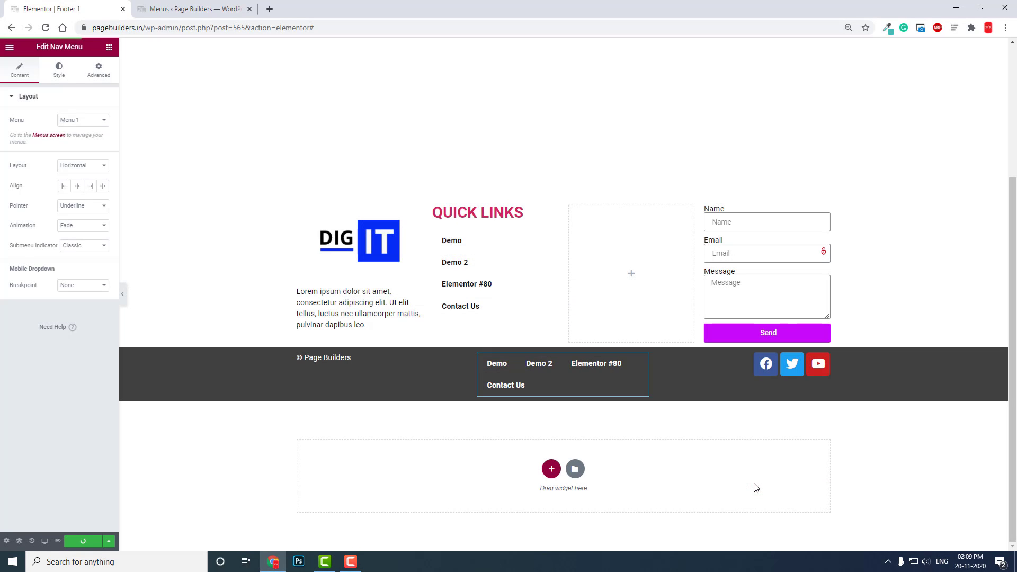
pyautogui.press('F5')
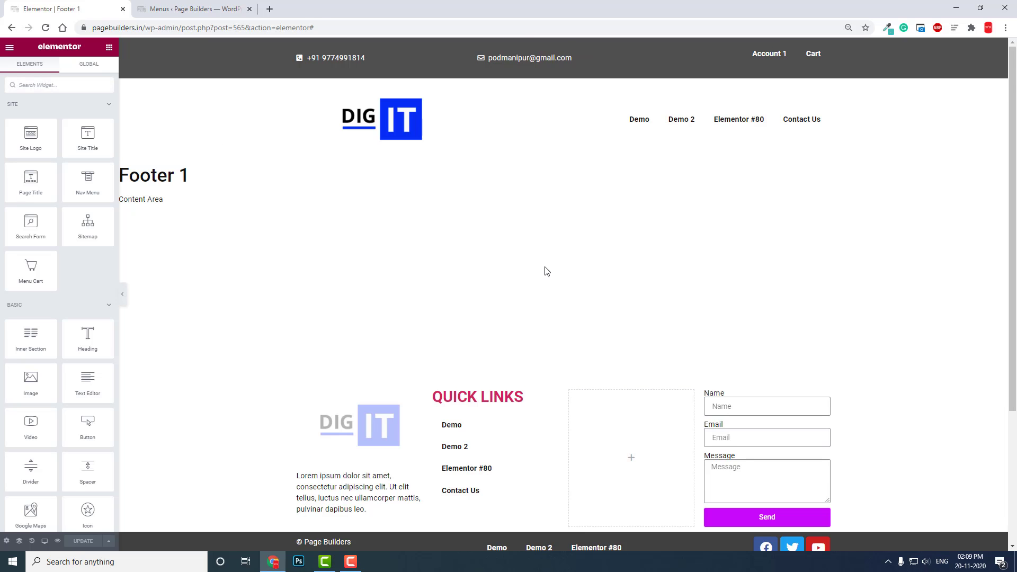
# Step: Switch the Quick Links nav menu to the Footer Vertical menu
pyautogui.scroll(-2, 545, 268)
pyautogui.click(489, 325)
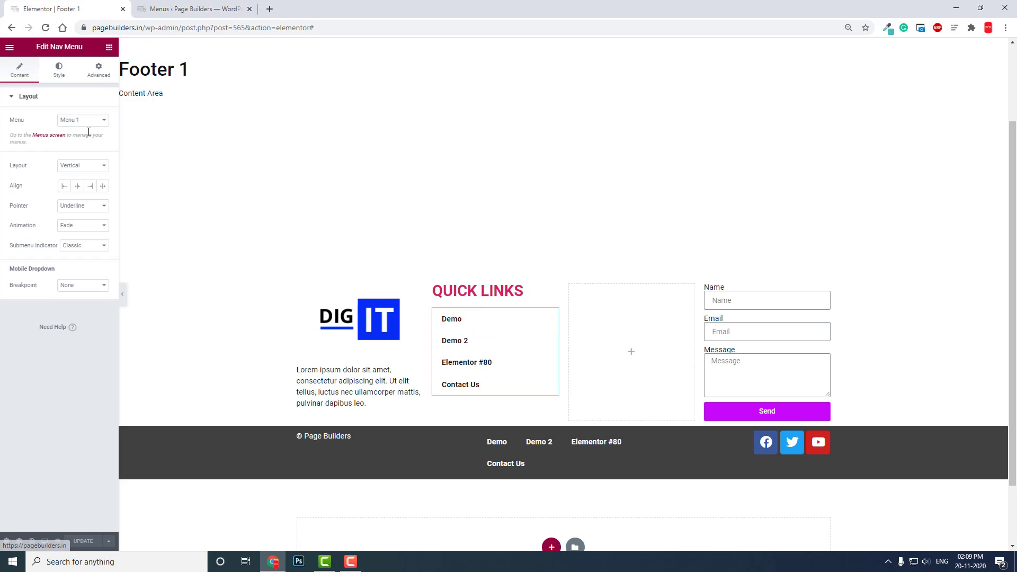
pyautogui.click(90, 124)
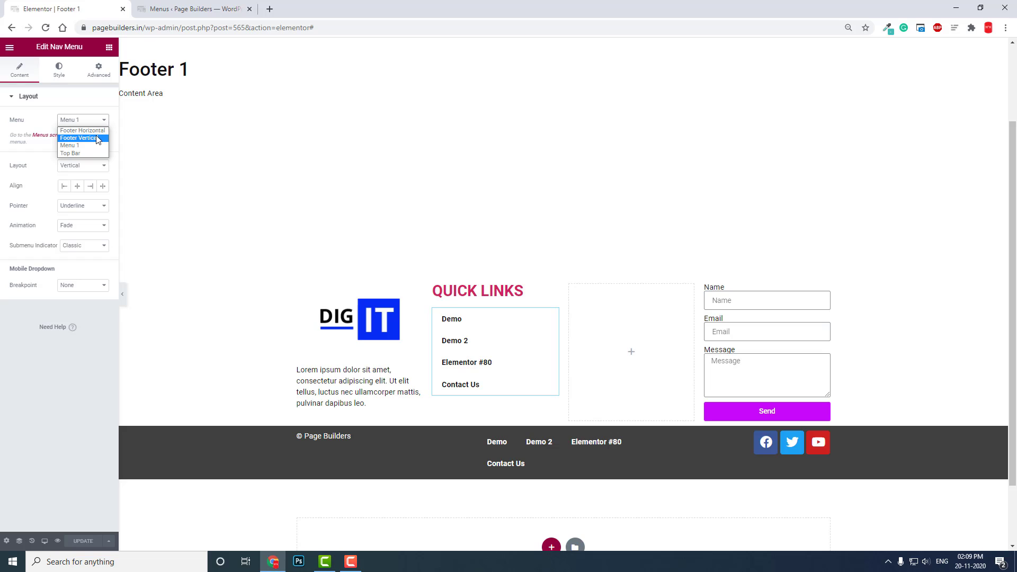
pyautogui.click(98, 139)
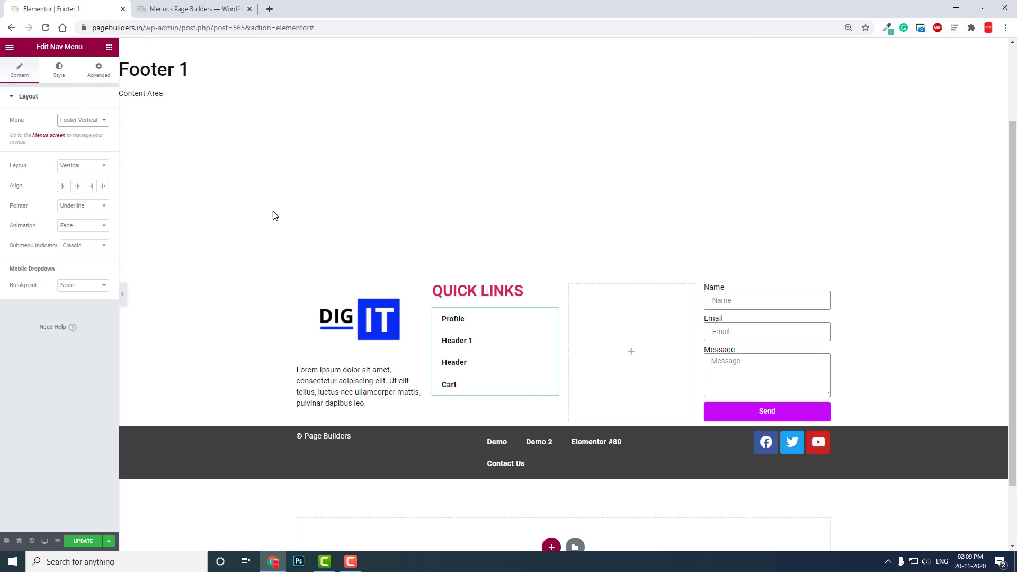
# Step: Switch the bottom-bar menu to Footer Horizontal, widen its column, and update the footer
pyautogui.click(587, 451)
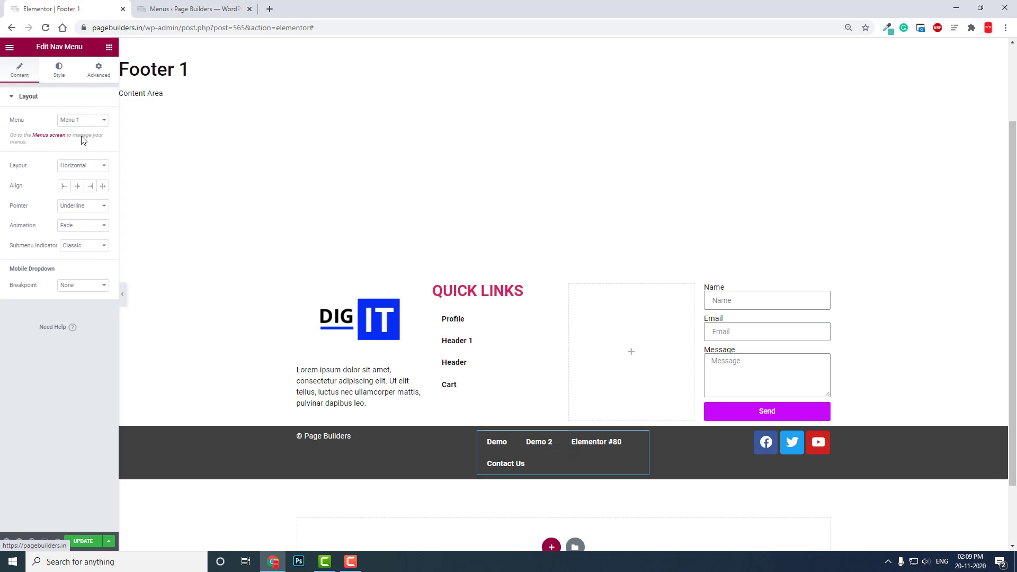
pyautogui.click(84, 121)
pyautogui.click(95, 132)
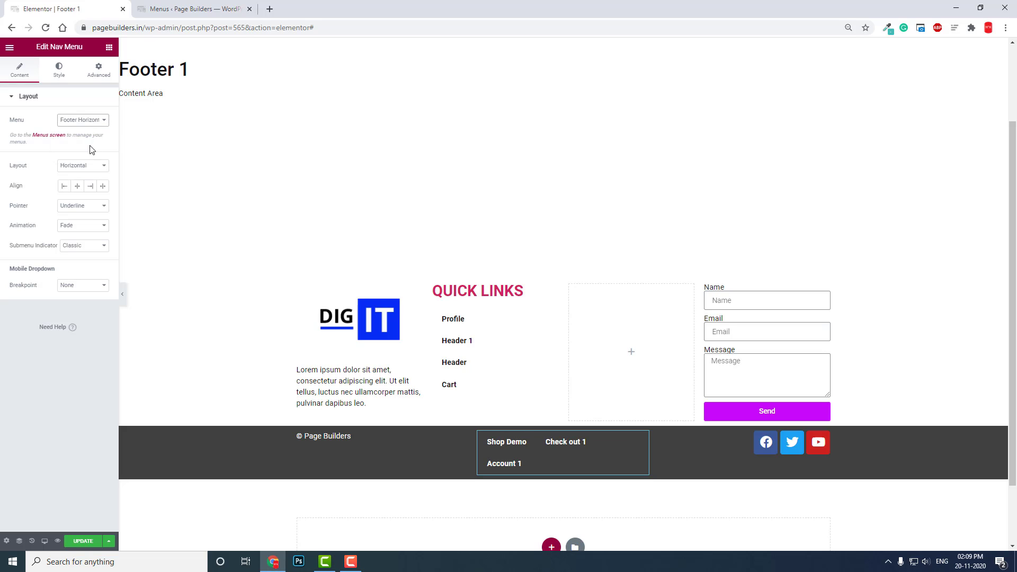
pyautogui.moveTo(472, 446); pyautogui.dragTo(459, 447)
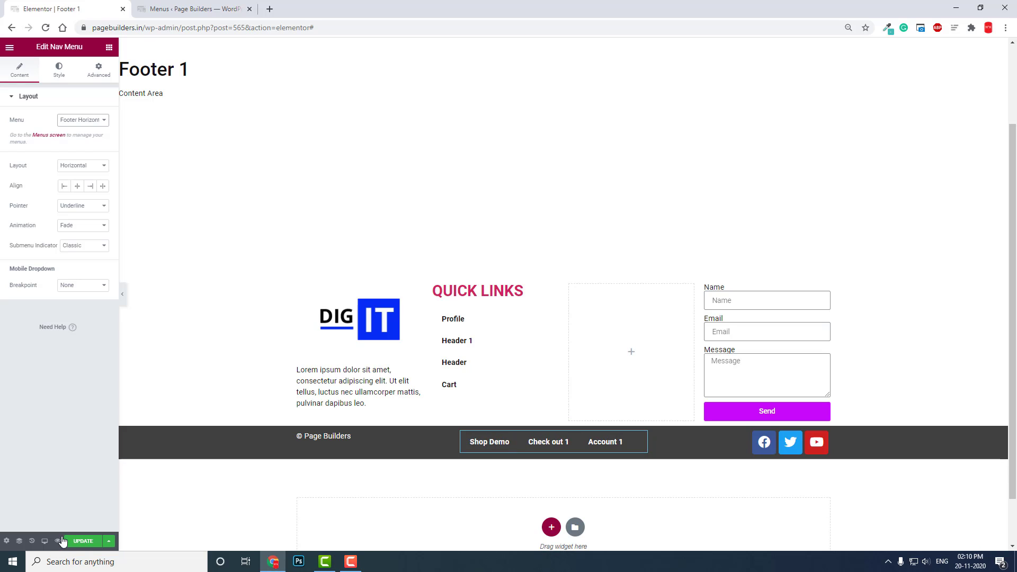
pyautogui.click(84, 540)
# Step: In mobile preview, set the bottom-bar menu's Space Between to 0 and Horizontal Padding to 10
pyautogui.click(45, 541)
pyautogui.click(43, 518)
pyautogui.scroll(-5, 591, 192)
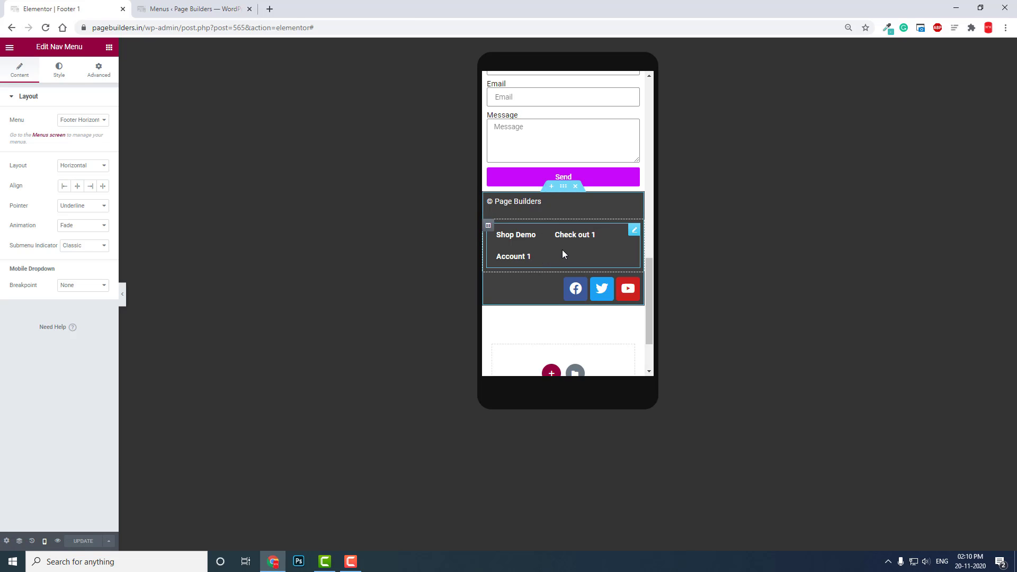
pyautogui.click(63, 72)
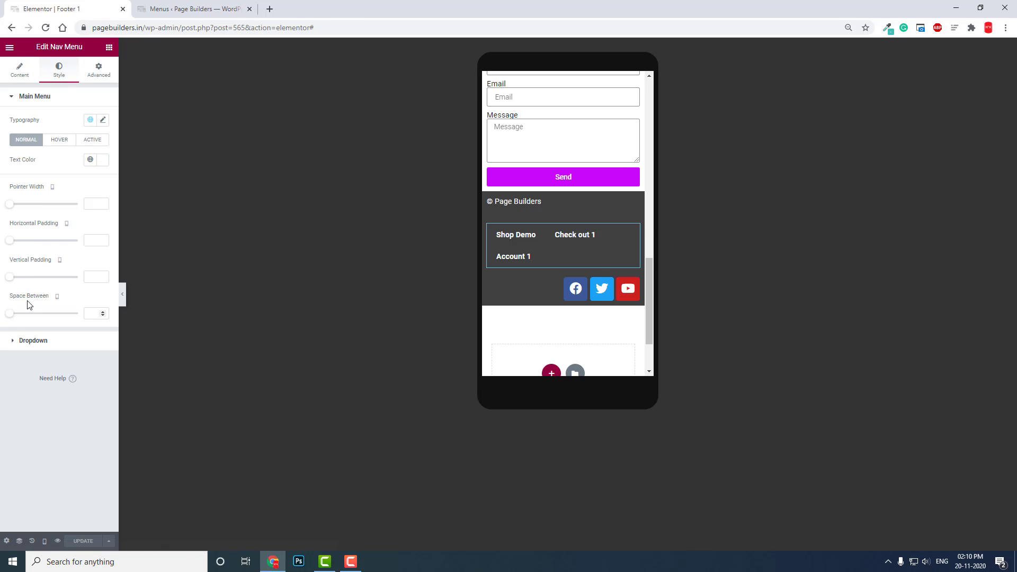
pyautogui.moveTo(10, 314); pyautogui.dragTo(11, 316)
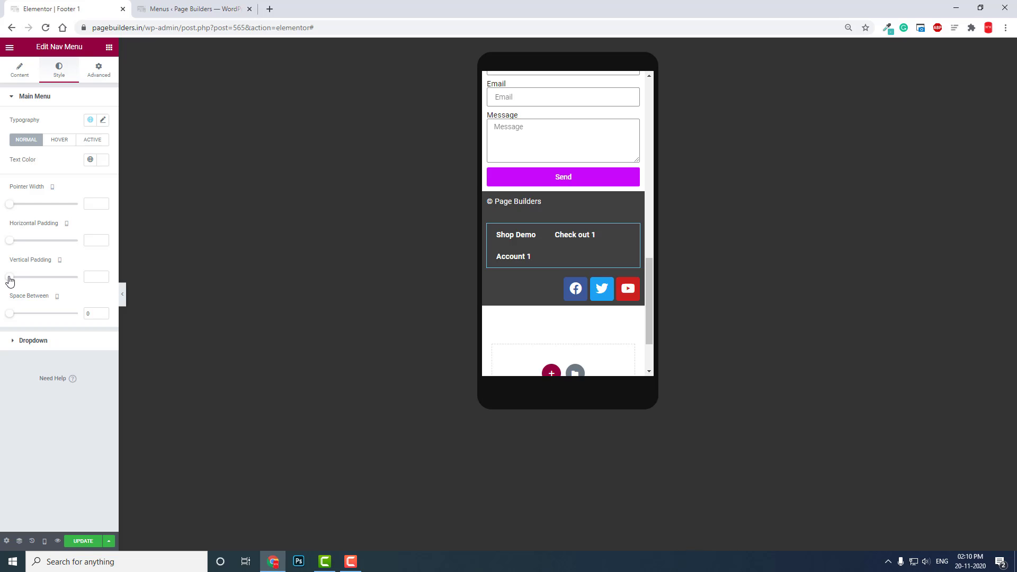
pyautogui.moveTo(10, 242); pyautogui.dragTo(23, 248)
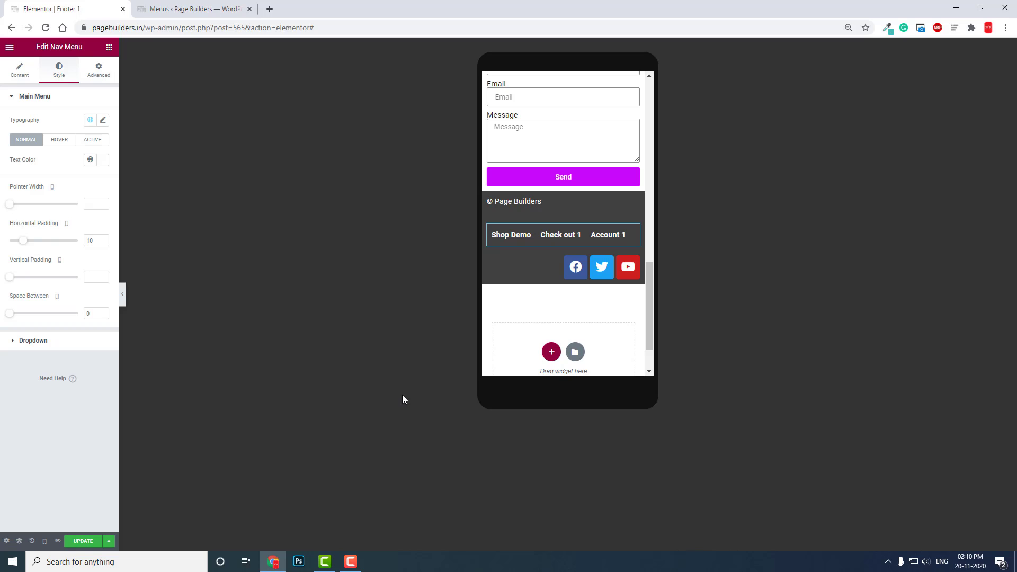
pyautogui.scroll(2, 584, 266)
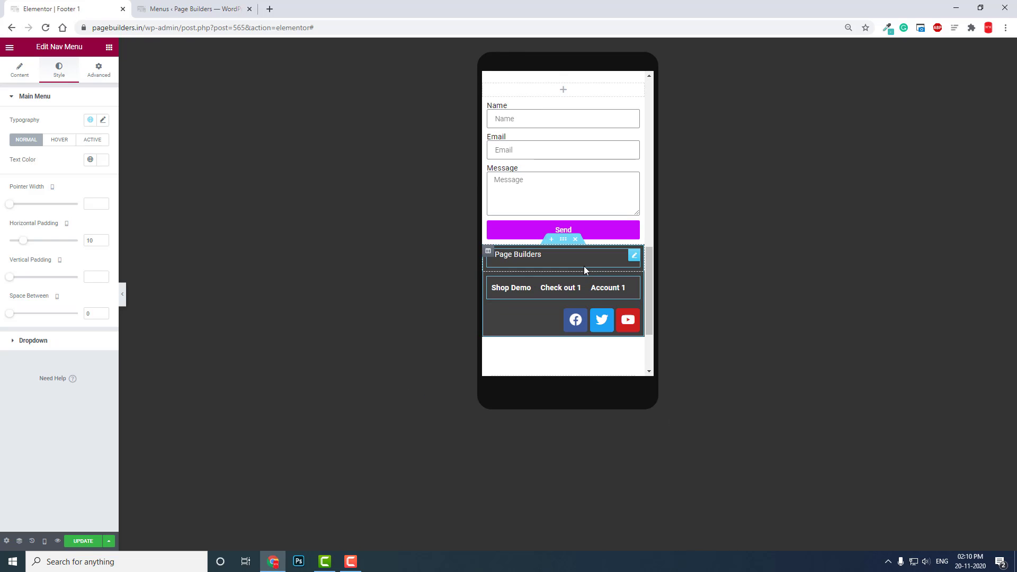
pyautogui.scroll(5, 585, 267)
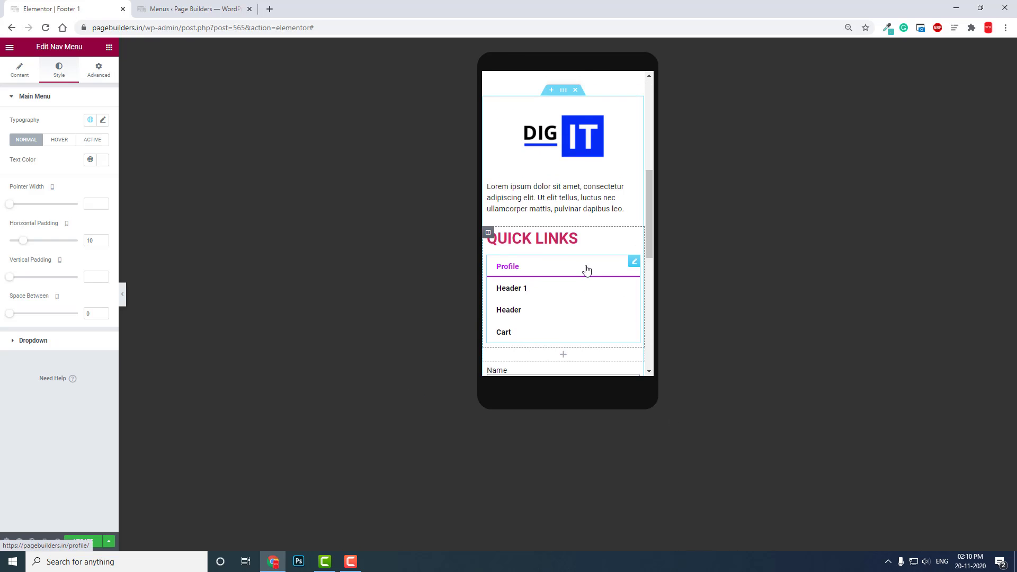
pyautogui.scroll(1, 587, 270)
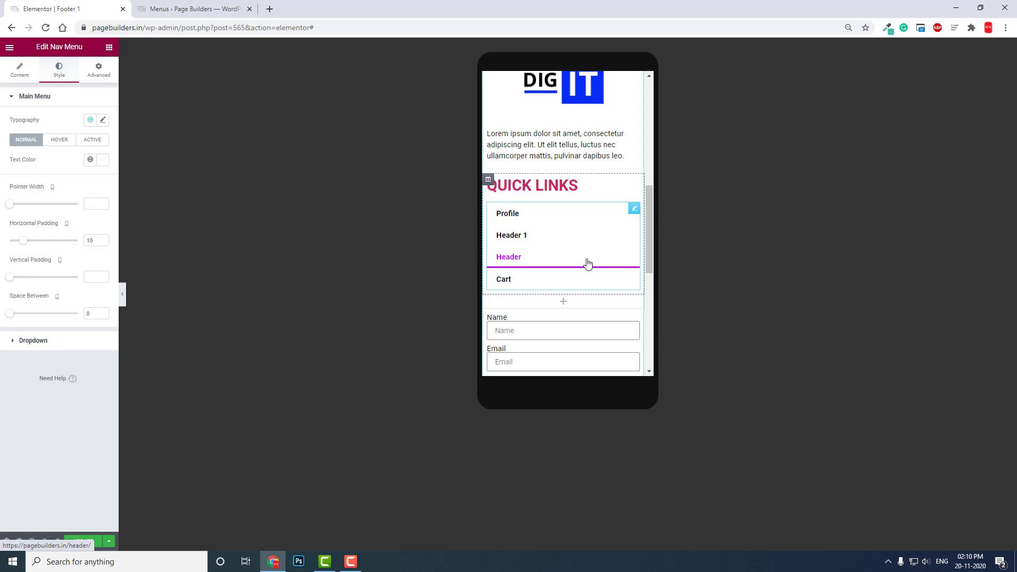
pyautogui.click(554, 228)
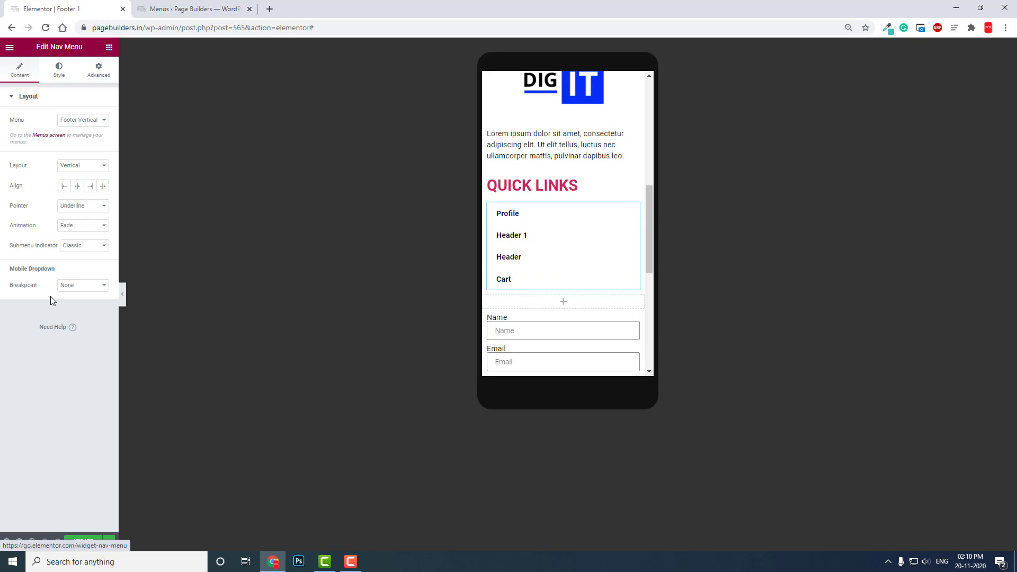